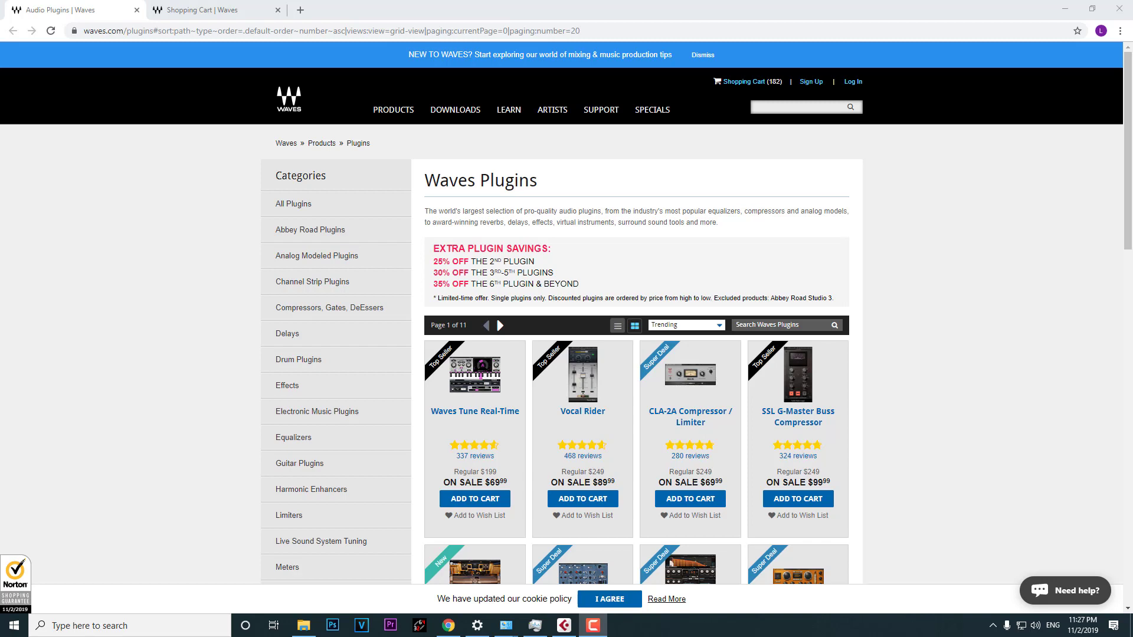
Switch to File Explorer and compare the Waves Complete v8 and Waves_Complete_v.10.0.1.3 Pro folders.
{"action": "left_click", "coordinate": [303, 625]}
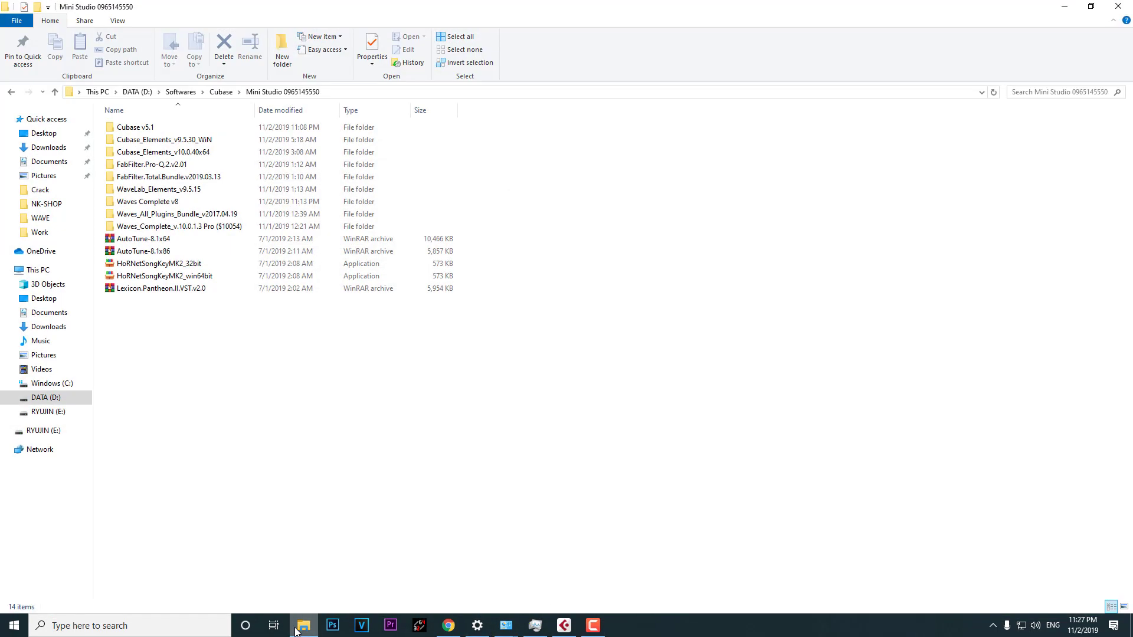
{"action": "left_click", "coordinate": [206, 331]}
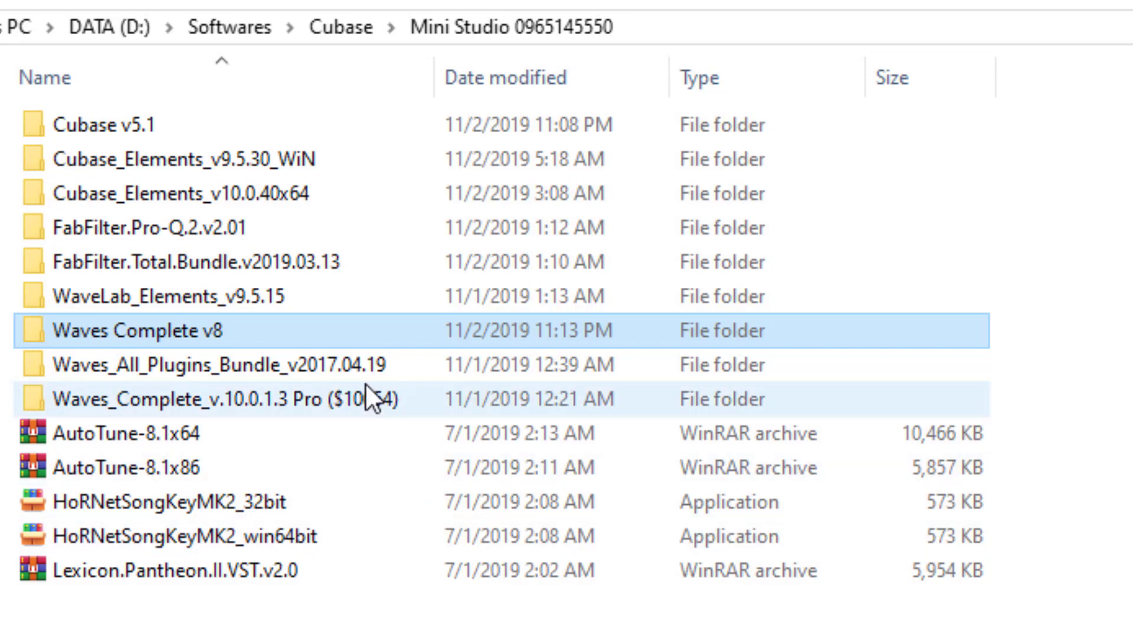
{"action": "left_click", "coordinate": [370, 394]}
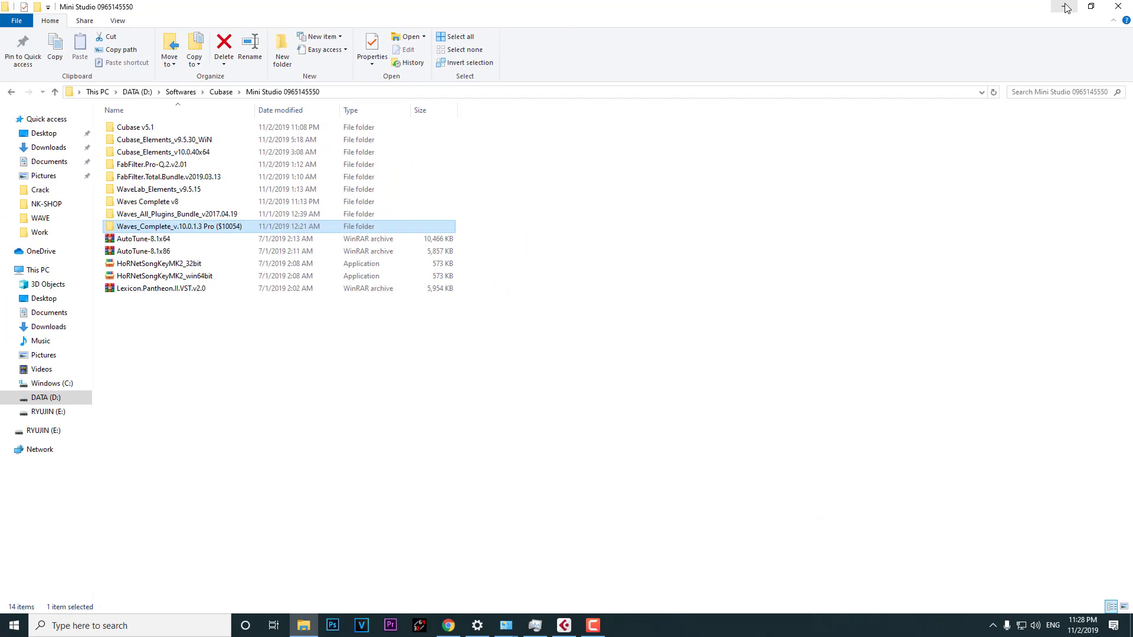
{"action": "left_click", "coordinate": [1065, 7]}
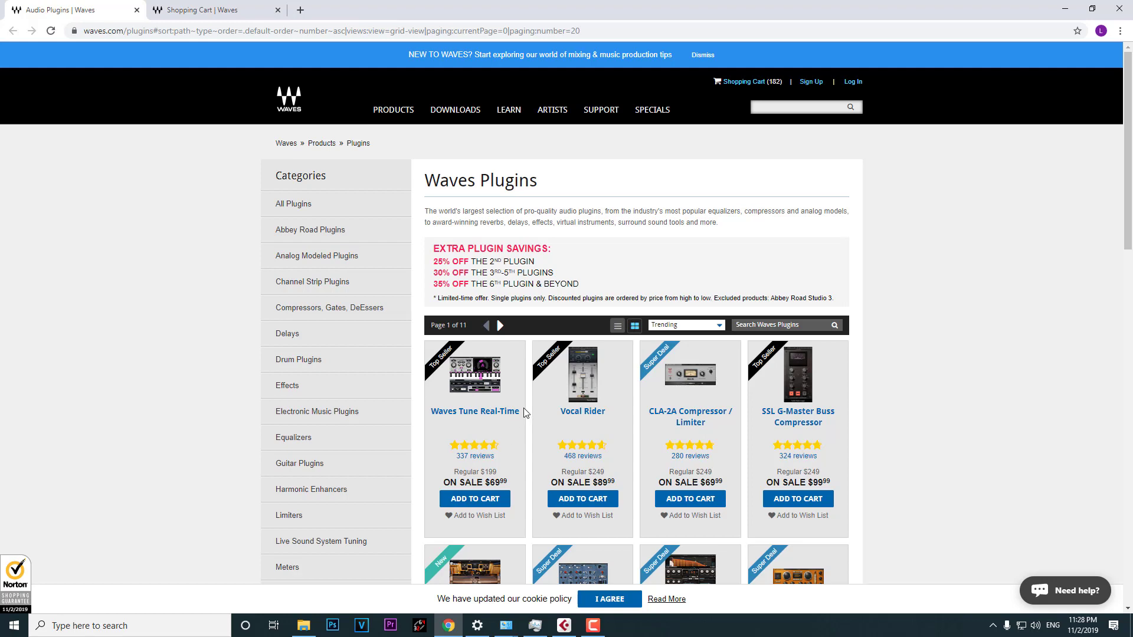
Open the Waves shopping cart in the browser and review the subtotal, discounts, order total and product list.
{"action": "scroll", "coordinate": [525, 413], "scroll_direction": "down", "scroll_amount": 2}
{"action": "scroll", "coordinate": [525, 413], "scroll_direction": "up", "scroll_amount": 2}
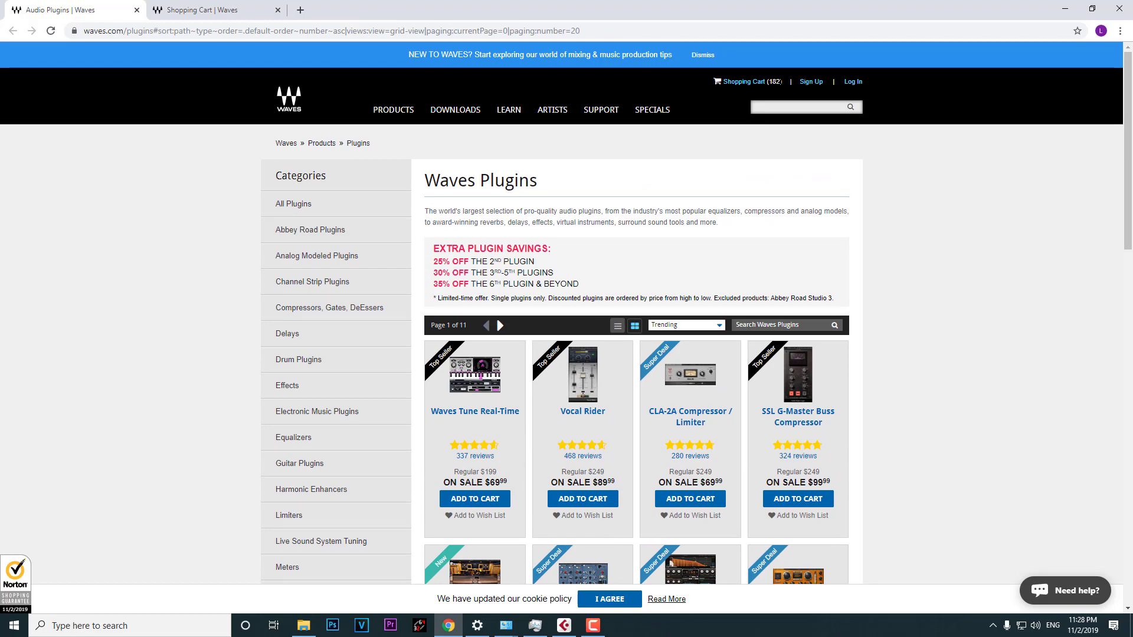
{"action": "left_click", "coordinate": [200, 10]}
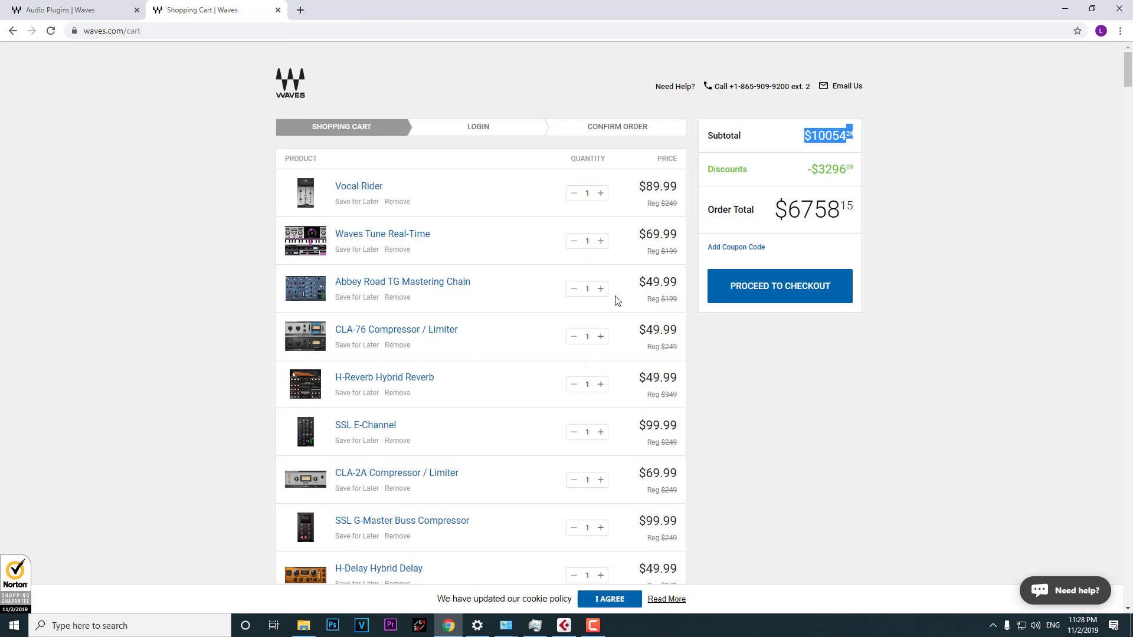
{"action": "left_click_drag", "start_coordinate": [804, 136], "coordinate": [844, 131]}
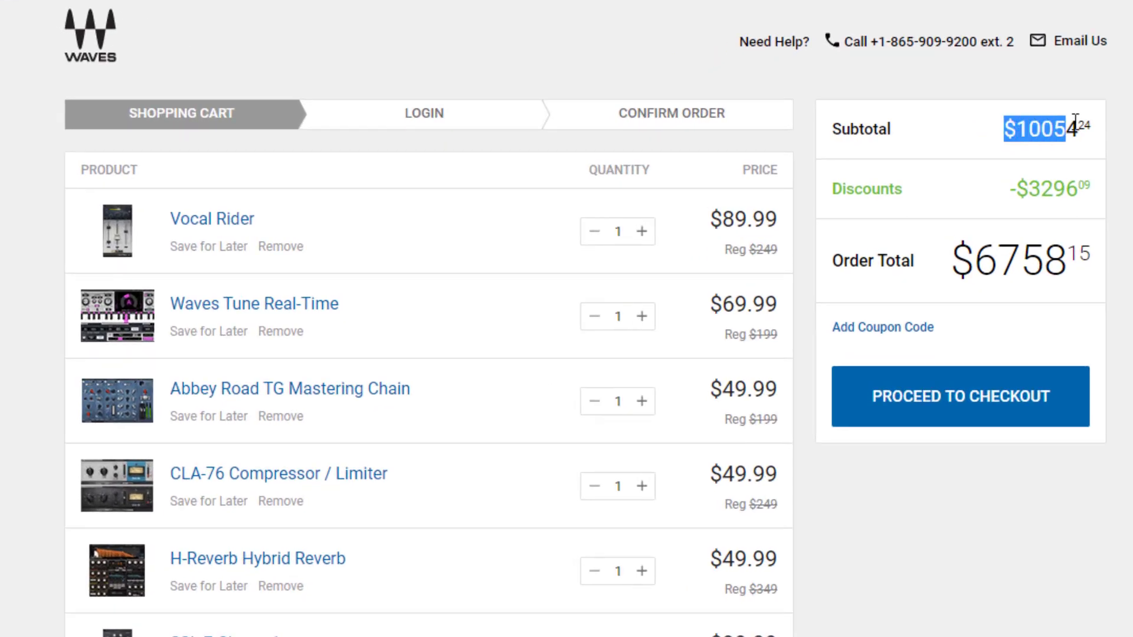
{"action": "left_click_drag", "start_coordinate": [1075, 123], "coordinate": [1004, 128]}
{"action": "left_click", "coordinate": [1099, 126]}
{"action": "left_click", "coordinate": [1047, 130]}
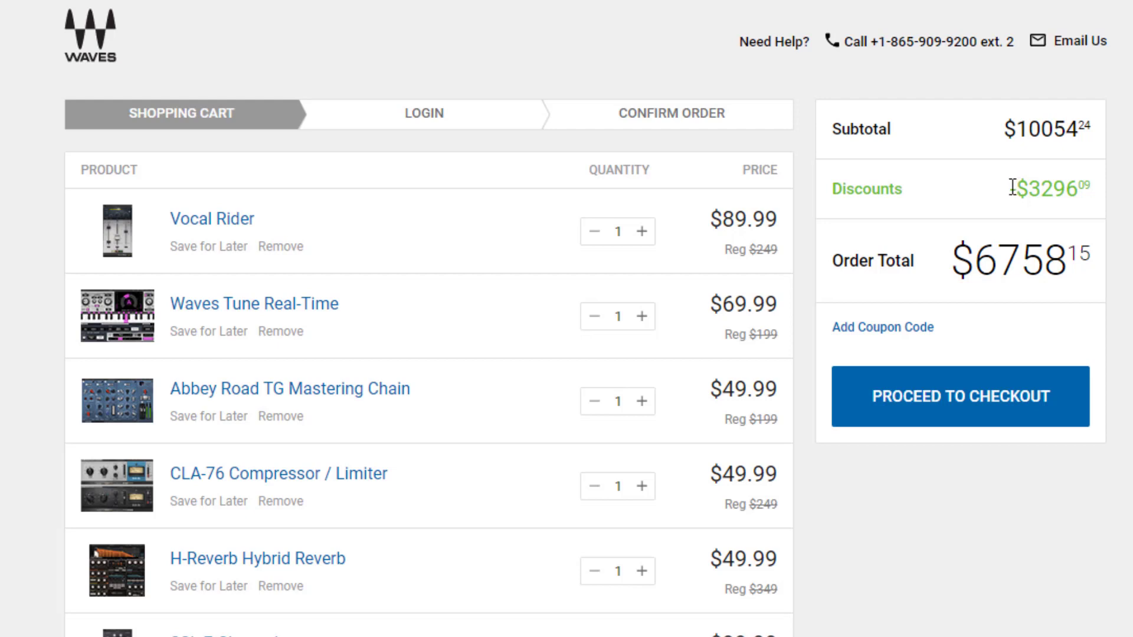
{"action": "left_click_drag", "start_coordinate": [1011, 188], "coordinate": [1101, 195]}
{"action": "left_click", "coordinate": [1101, 195]}
{"action": "left_click_drag", "start_coordinate": [952, 276], "coordinate": [1092, 275]}
{"action": "left_click", "coordinate": [1089, 278]}
{"action": "scroll", "coordinate": [304, 389], "scroll_direction": "down", "scroll_amount": 13}
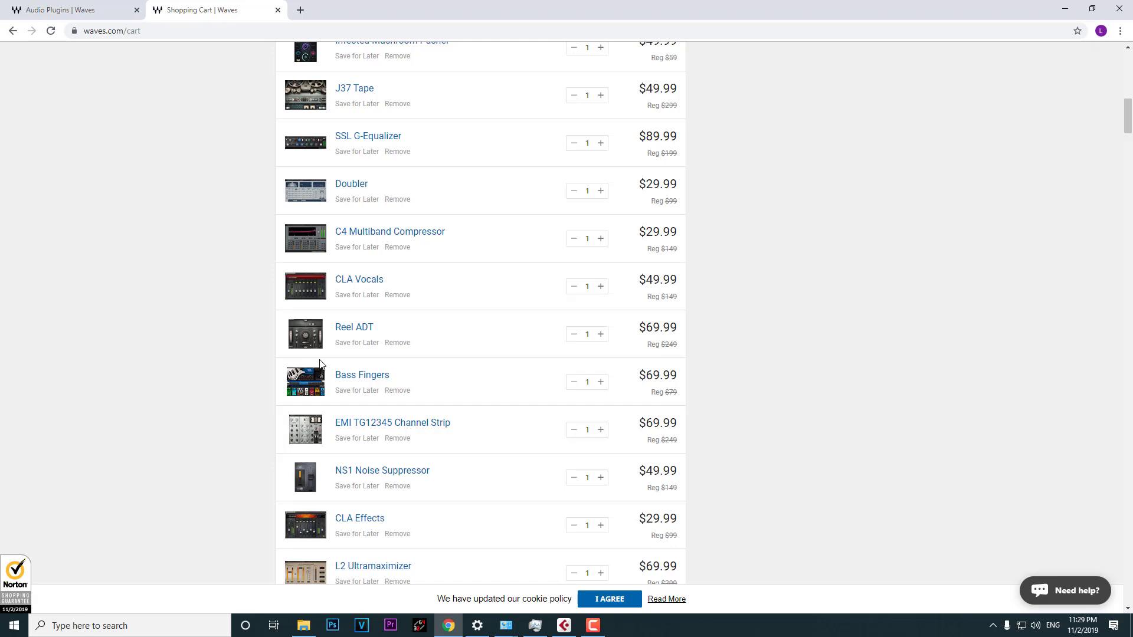
Return to the Waves Plugins page and look through the plugin categories from Abbey Road Plugins to Stereo Imaging.
{"action": "left_click", "coordinate": [65, 10]}
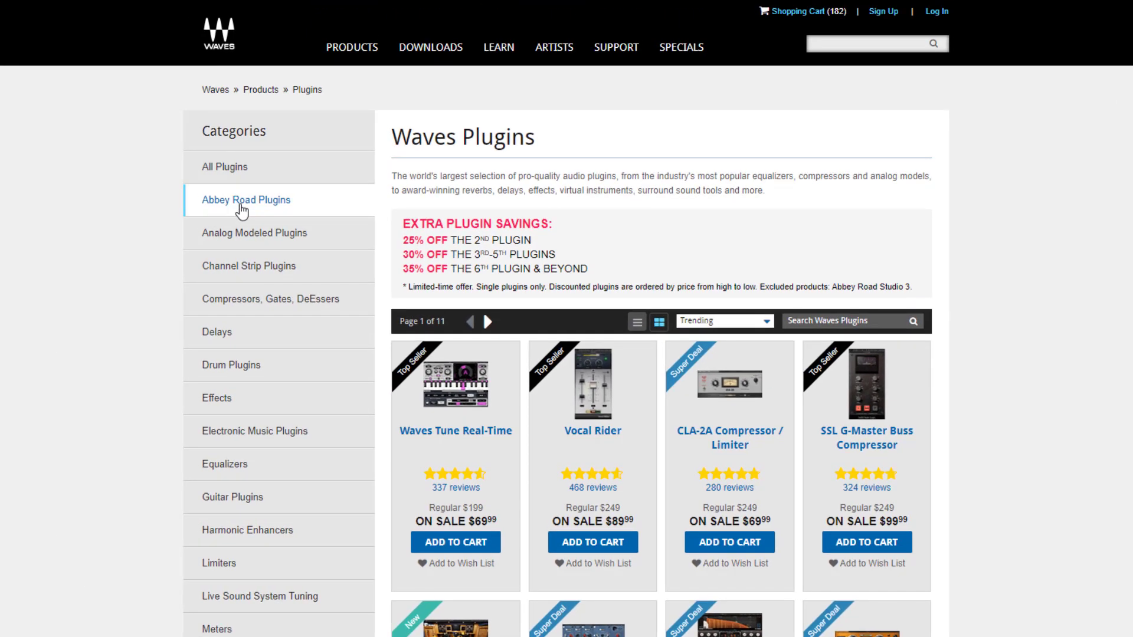
{"action": "scroll", "coordinate": [241, 206], "scroll_direction": "down", "scroll_amount": 3}
{"action": "scroll", "coordinate": [258, 316], "scroll_direction": "up", "scroll_amount": 2}
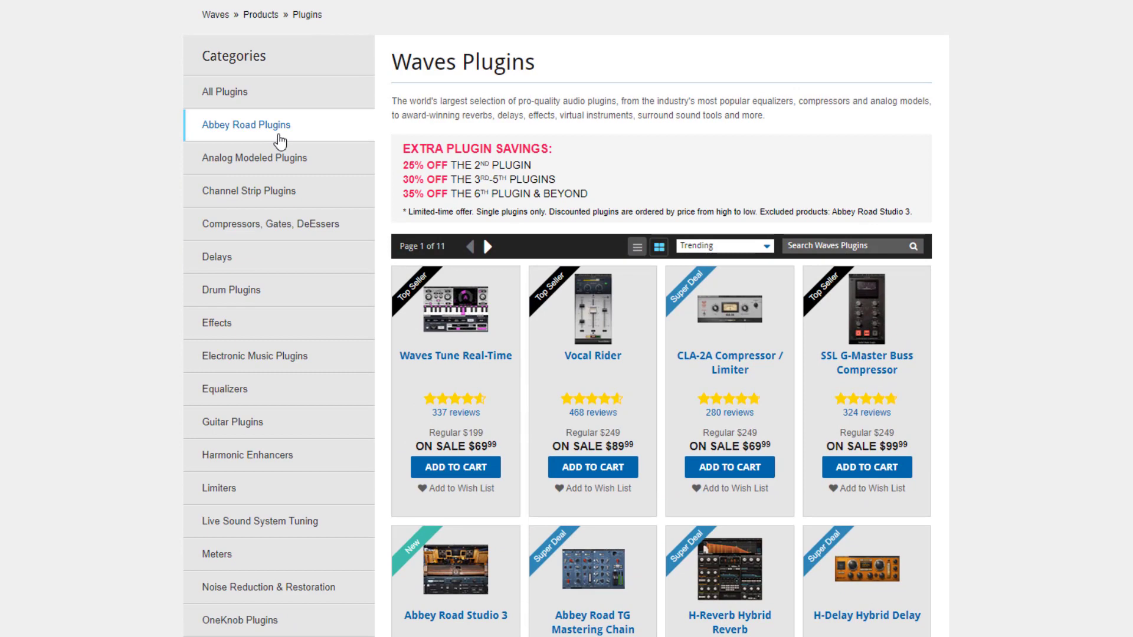
{"action": "scroll", "coordinate": [255, 366], "scroll_direction": "down", "scroll_amount": 1}
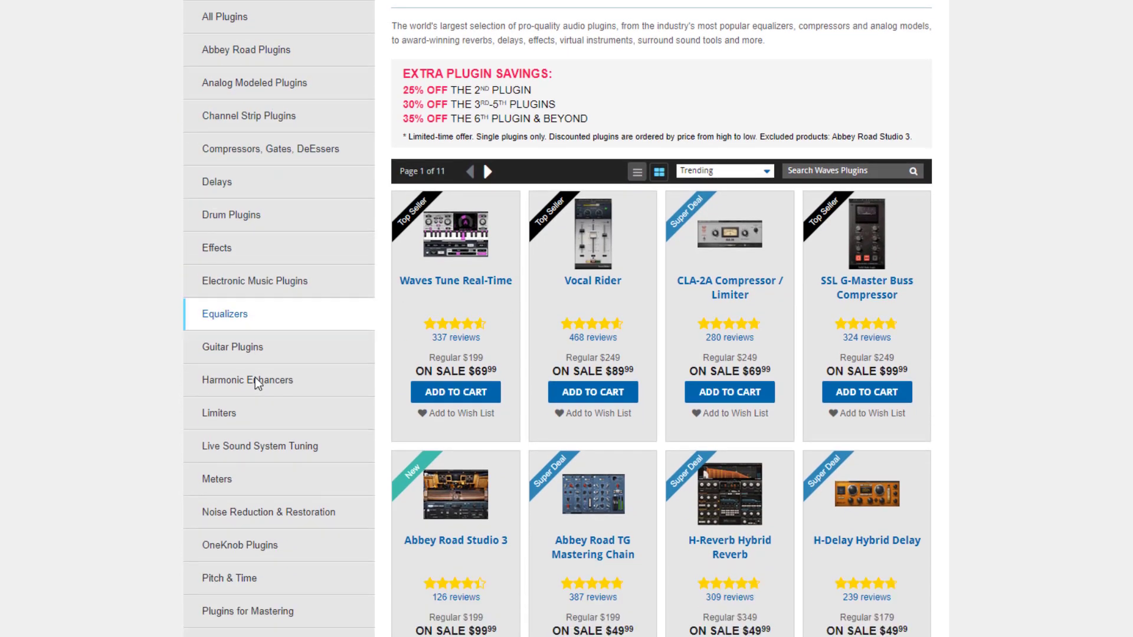
{"action": "scroll", "coordinate": [255, 382], "scroll_direction": "down", "scroll_amount": 2}
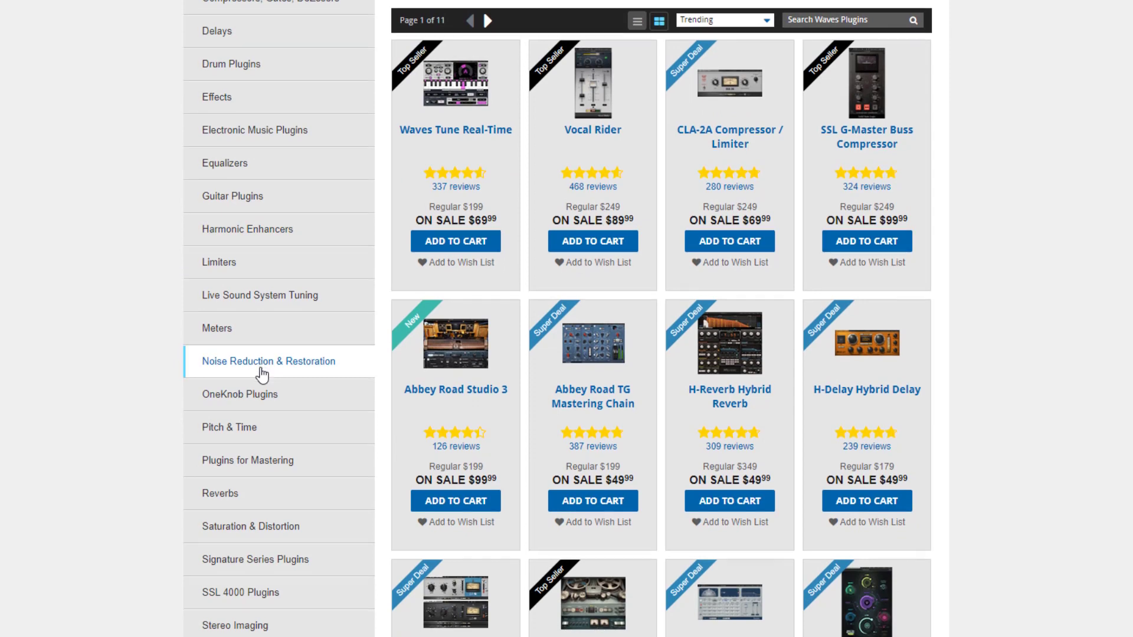
{"action": "scroll", "coordinate": [260, 370], "scroll_direction": "down", "scroll_amount": 4}
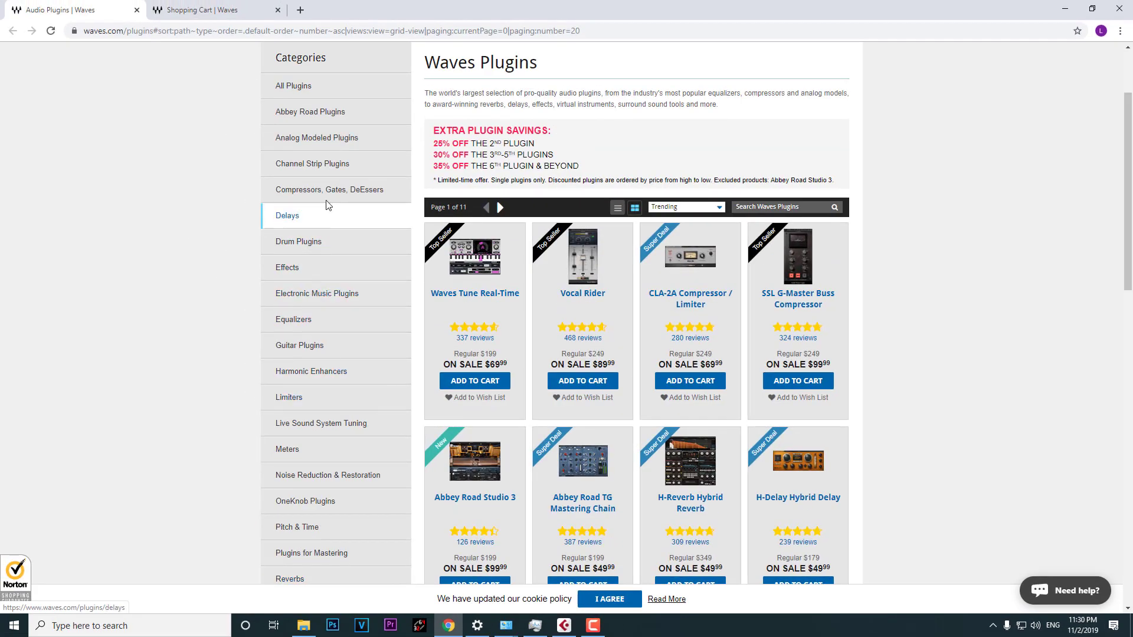
{"action": "scroll", "coordinate": [342, 327], "scroll_direction": "up", "scroll_amount": 2}
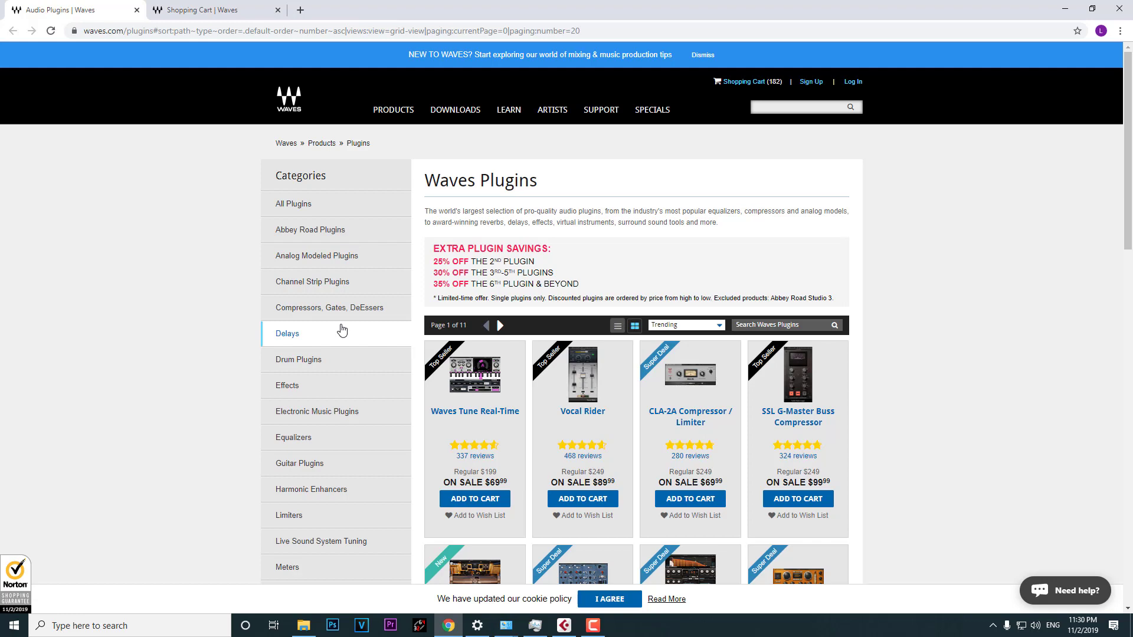
Go back to the shopping cart and review the order summary again.
{"action": "left_click", "coordinate": [236, 10]}
{"action": "scroll", "coordinate": [778, 334], "scroll_direction": "up", "scroll_amount": 5}
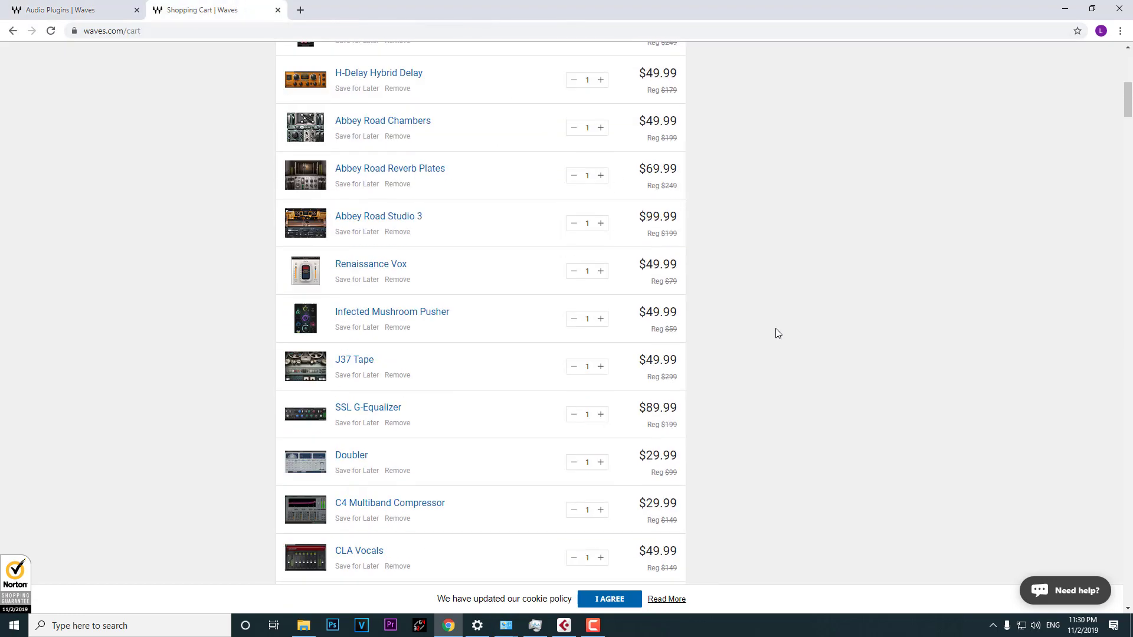
{"action": "scroll", "coordinate": [777, 334], "scroll_direction": "up", "scroll_amount": 8}
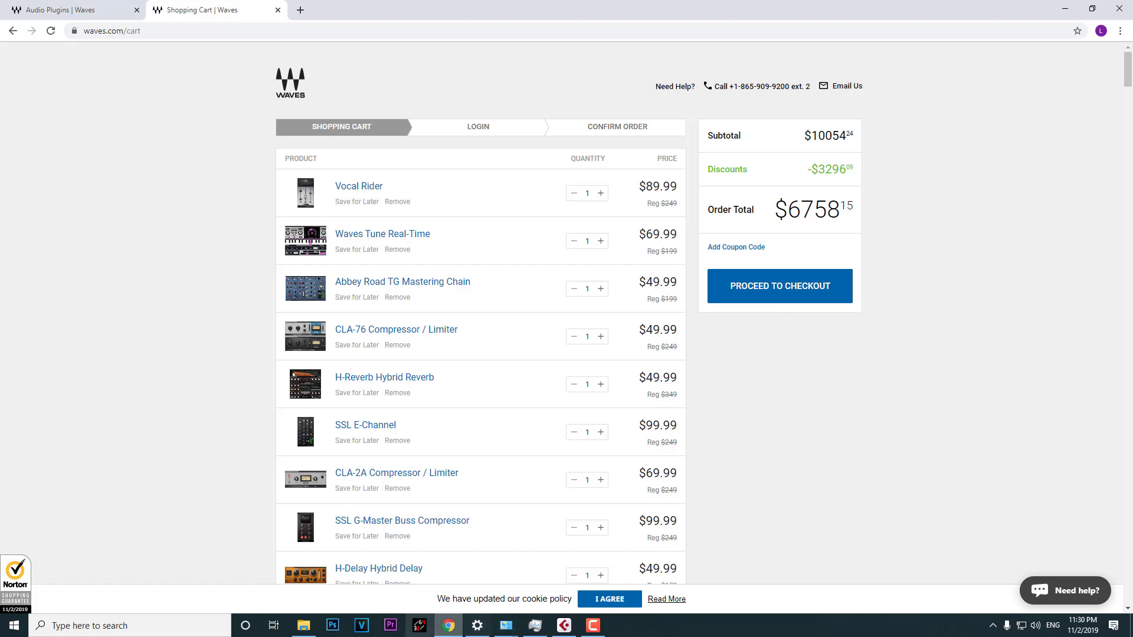
Switch to File Explorer and check the size of the Waves_Complete_v.10.0.1.3 Pro folder in its properties.
{"action": "left_click", "coordinate": [304, 625]}
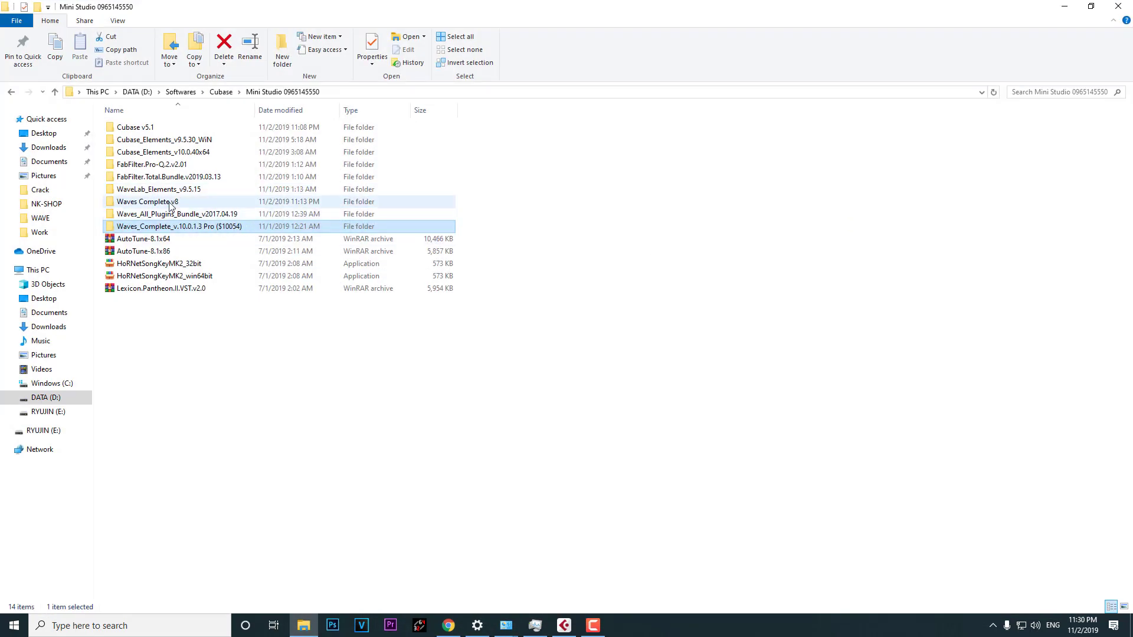
{"action": "left_click", "coordinate": [189, 204]}
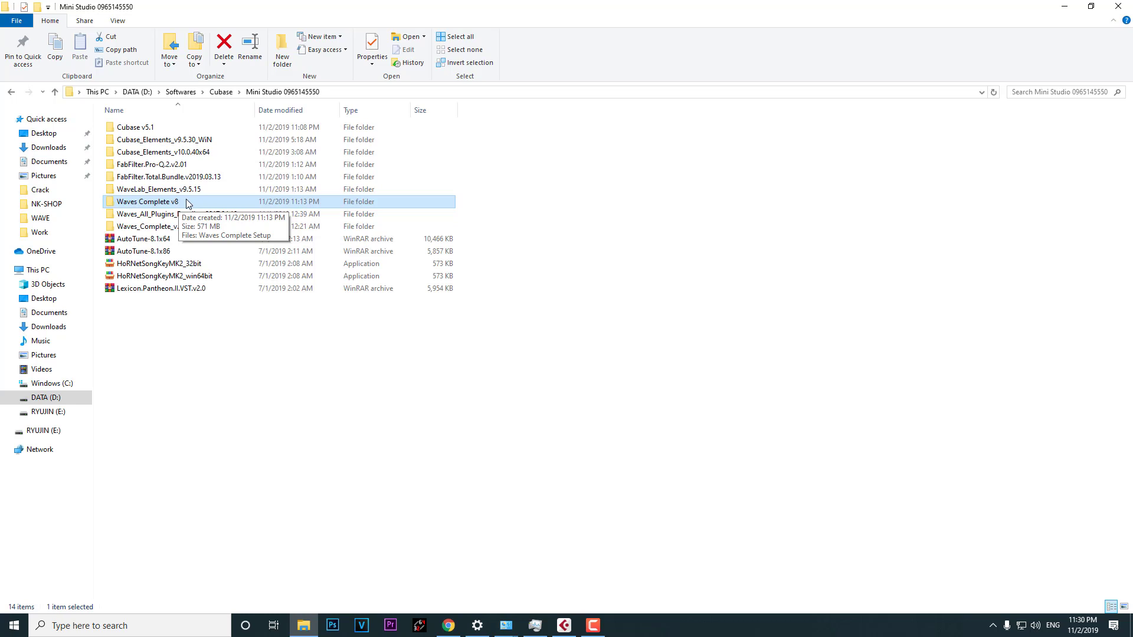
{"action": "left_click", "coordinate": [190, 227]}
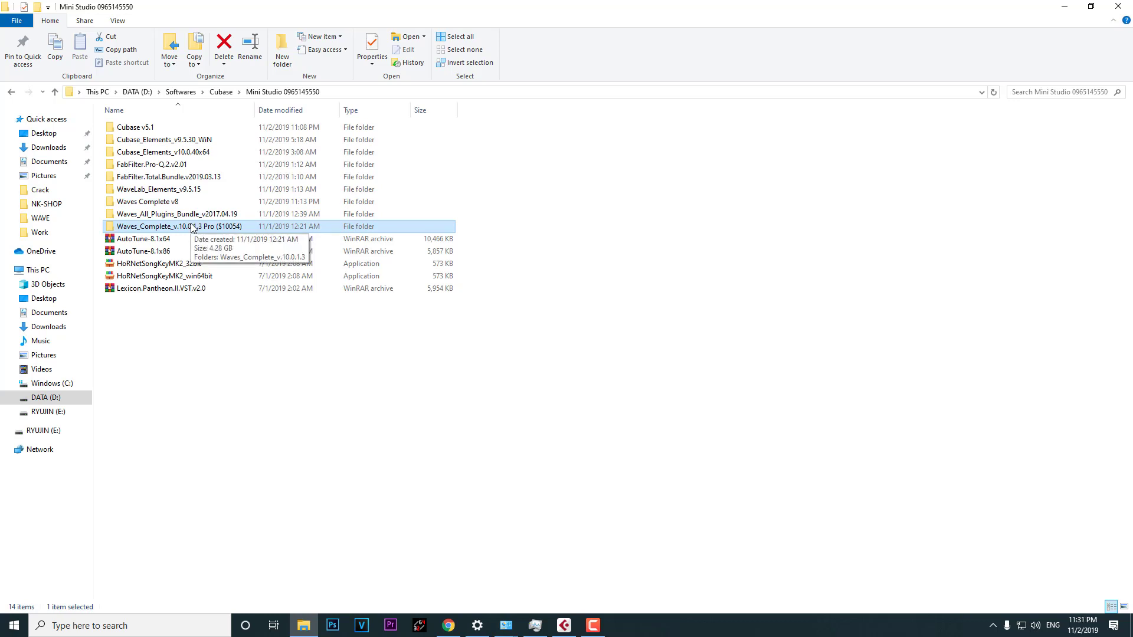
{"action": "right_click", "coordinate": [190, 227]}
{"action": "left_click", "coordinate": [277, 499]}
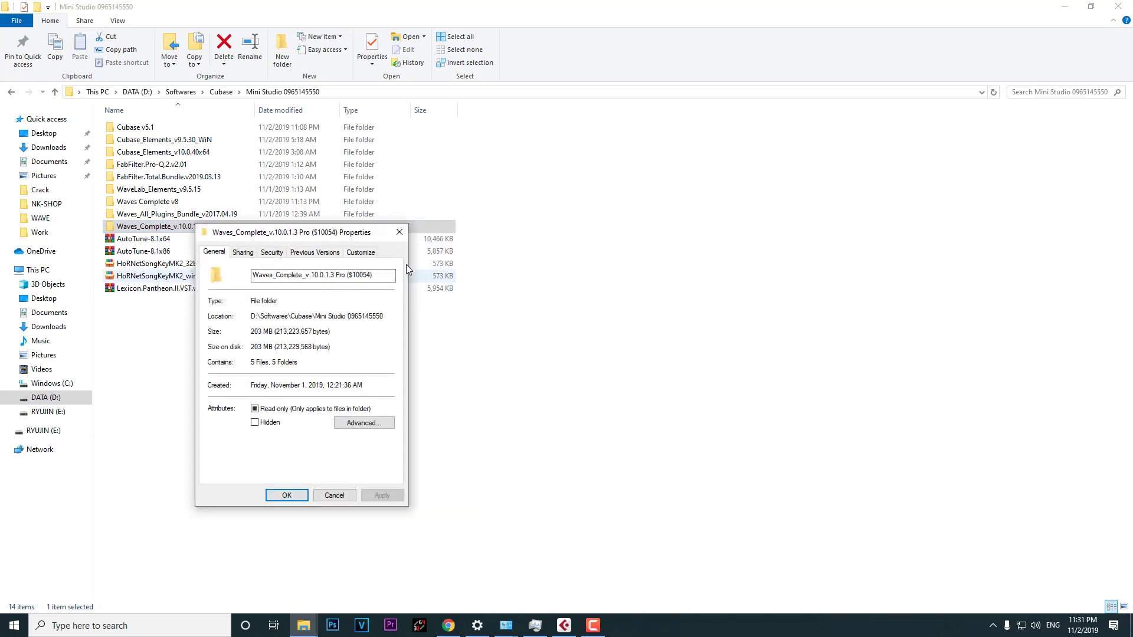
{"action": "left_click_drag", "start_coordinate": [307, 233], "coordinate": [596, 265]}
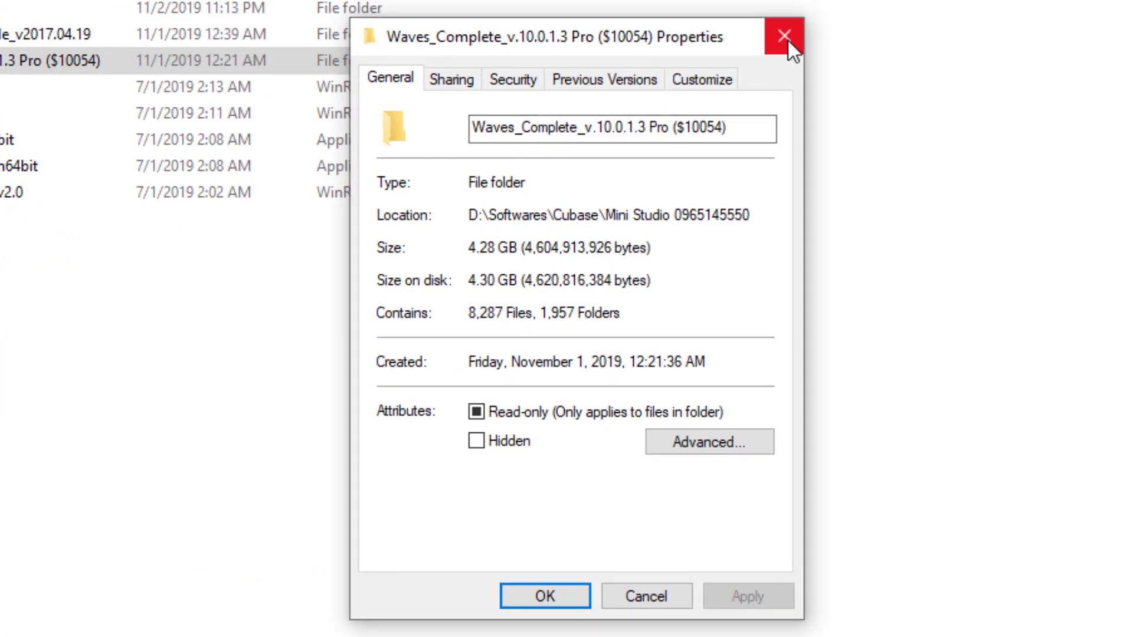
{"action": "left_click", "coordinate": [786, 37]}
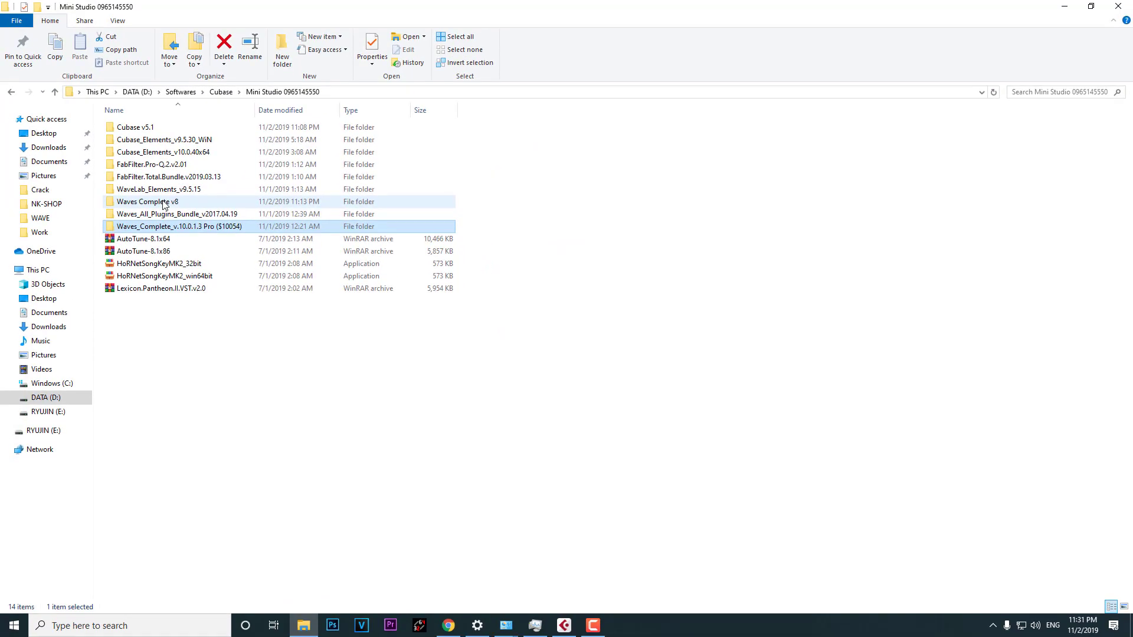
Check the size of the Waves Complete v8 folder in its properties.
{"action": "left_click", "coordinate": [164, 204]}
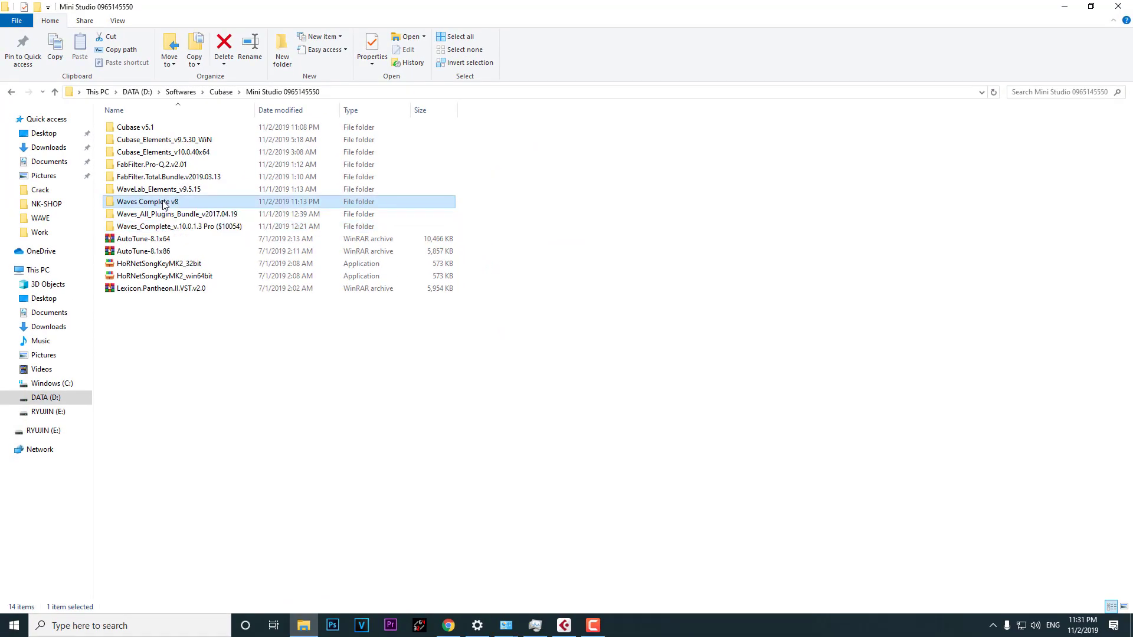
{"action": "right_click", "coordinate": [163, 202]}
{"action": "left_click", "coordinate": [213, 478]}
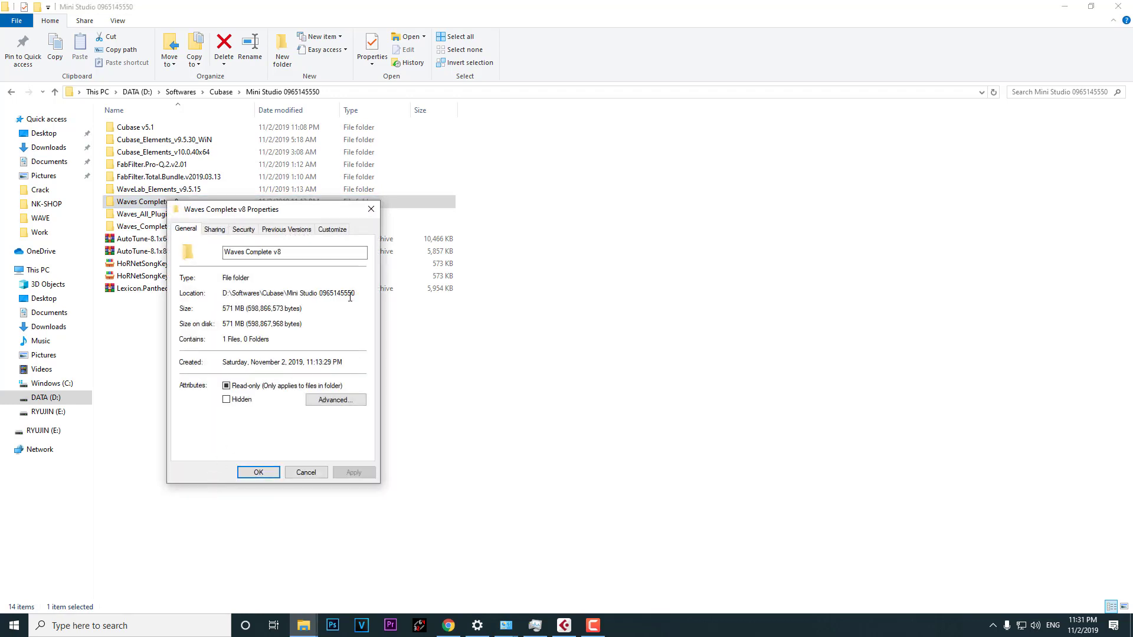
{"action": "left_click", "coordinate": [372, 210]}
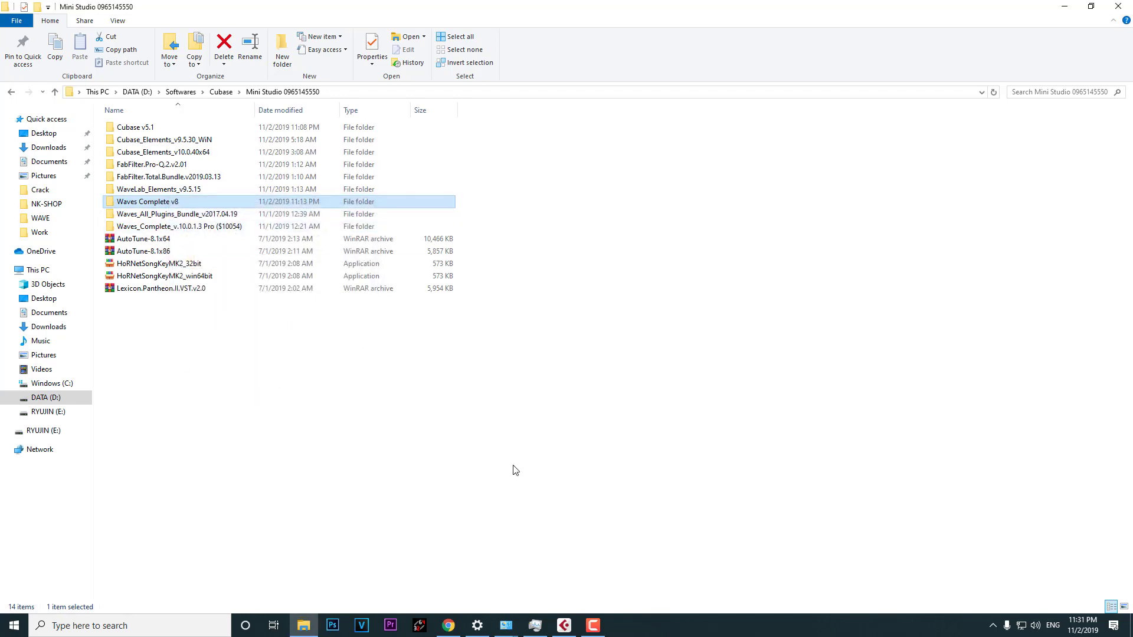
Switch to the Cubase project and open the channel settings of the Vocal track.
{"action": "left_click", "coordinate": [564, 627]}
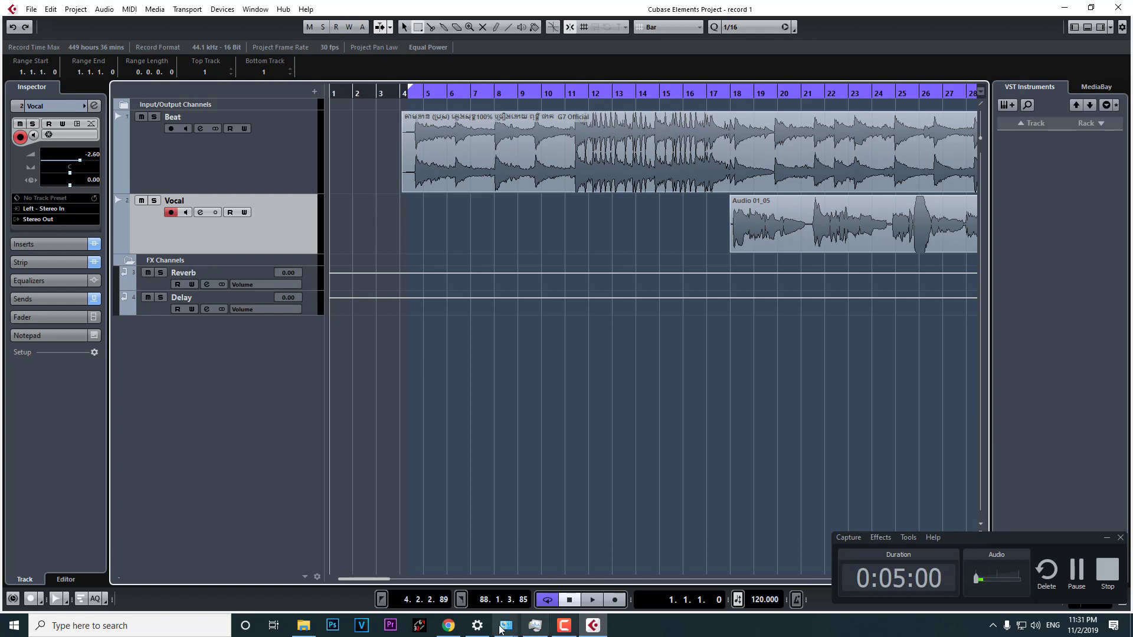
{"action": "mouse_move", "coordinate": [449, 624]}
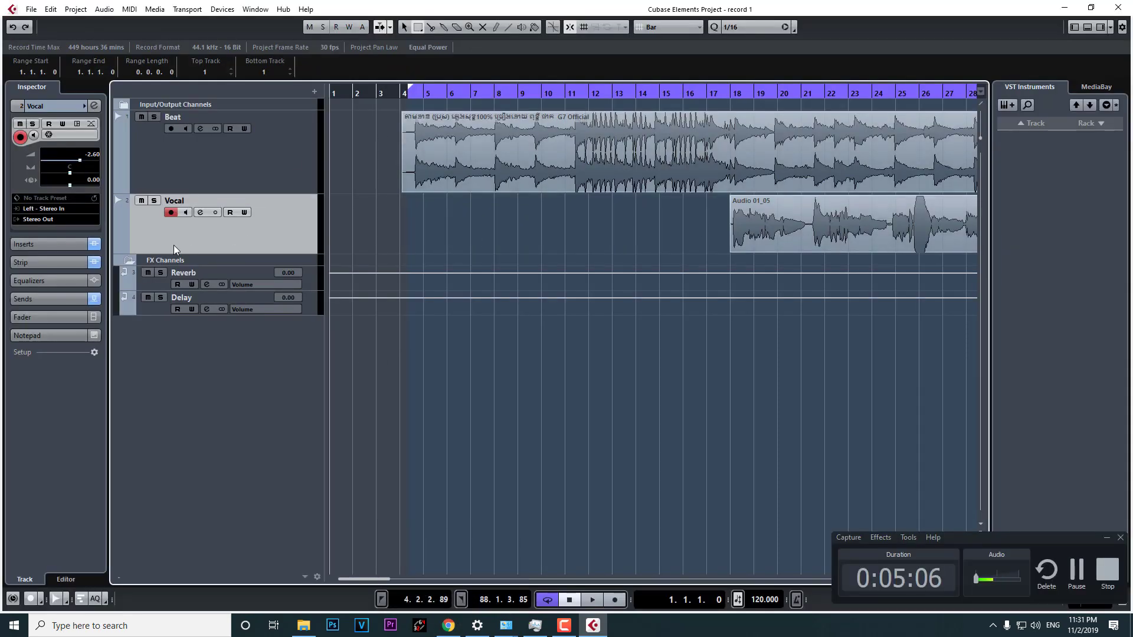
{"action": "left_click", "coordinate": [200, 212]}
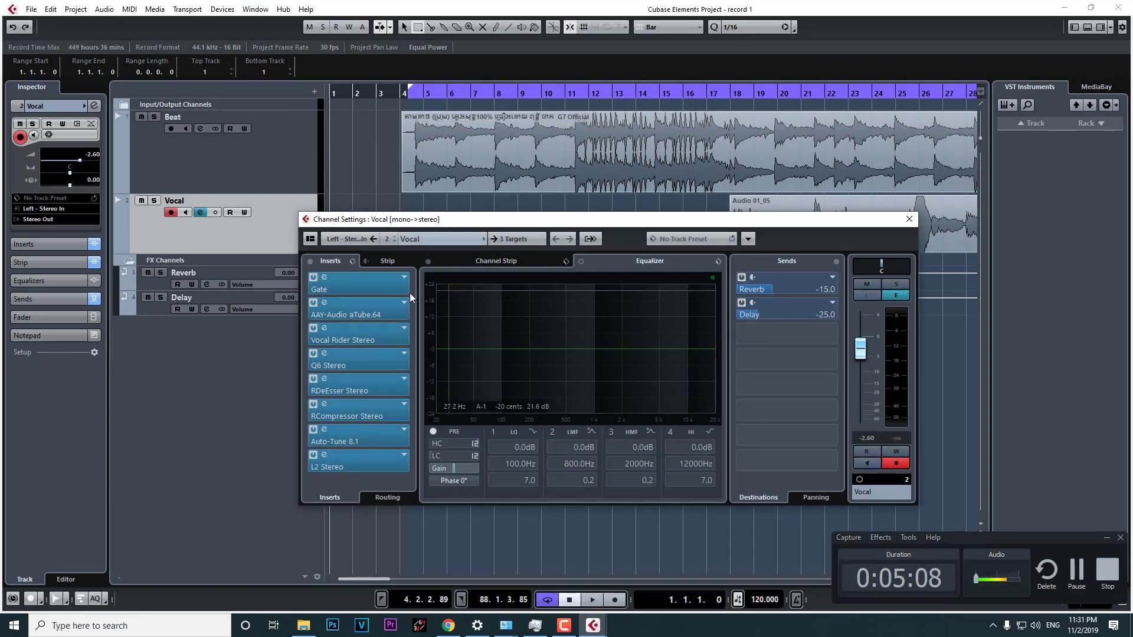
View the L2 Stereo plugin in the Vocal track's last insert slot and close its window.
{"action": "left_click", "coordinate": [396, 458]}
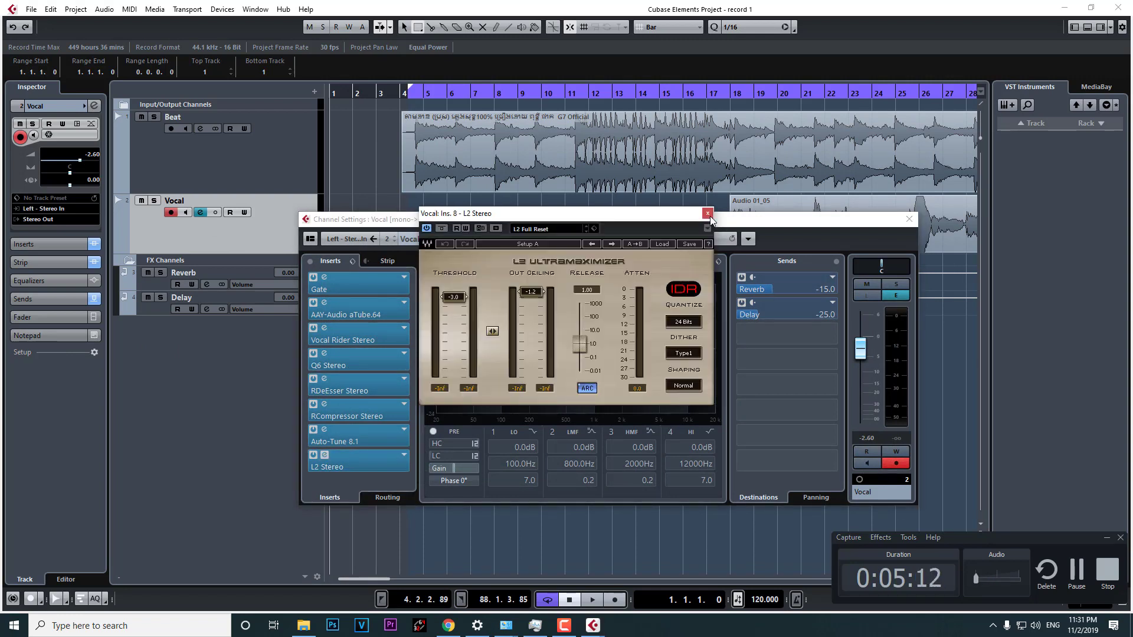
{"action": "left_click", "coordinate": [708, 215]}
{"action": "left_click", "coordinate": [373, 459]}
{"action": "left_click", "coordinate": [708, 214]}
{"action": "left_click", "coordinate": [323, 456]}
{"action": "left_click", "coordinate": [359, 466]}
{"action": "right_click", "coordinate": [349, 469]}
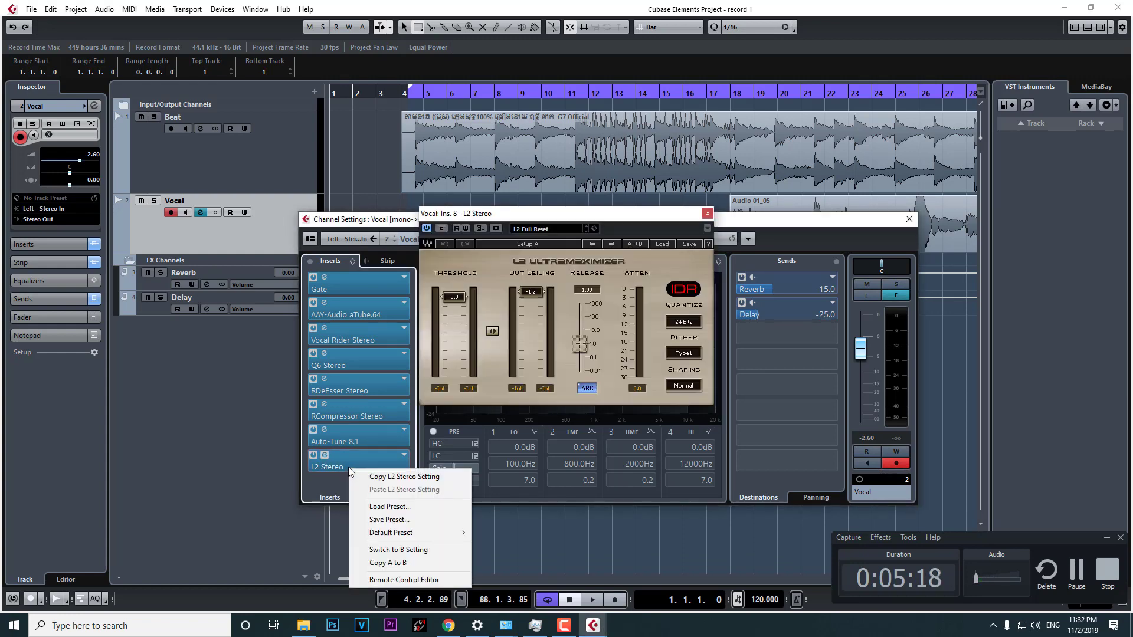
{"action": "left_click", "coordinate": [346, 464]}
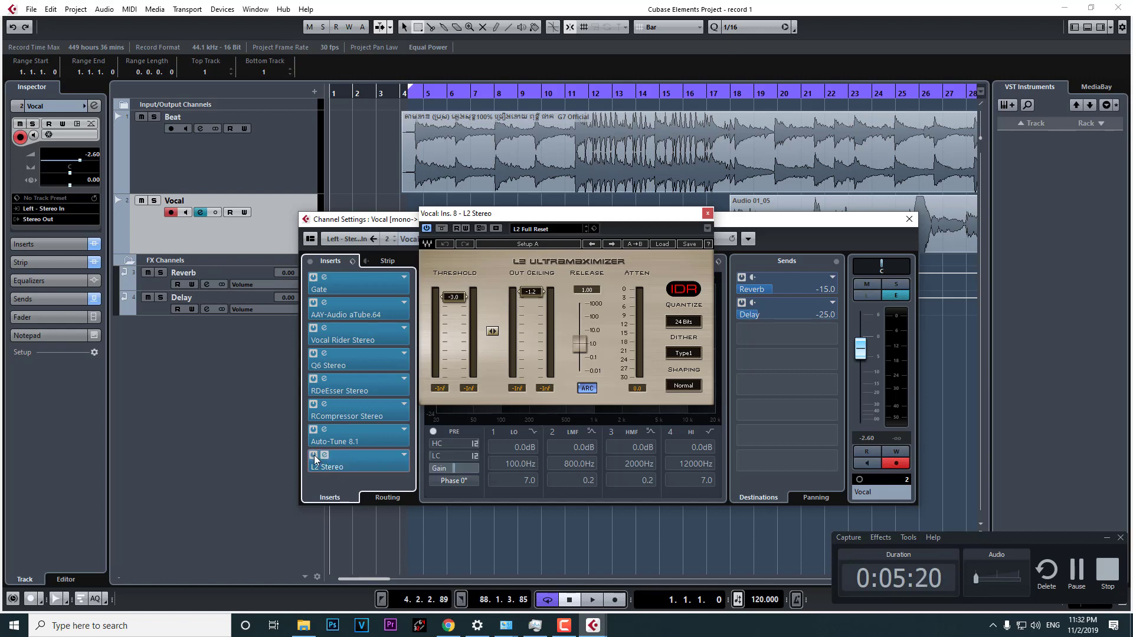
{"action": "left_click", "coordinate": [344, 466]}
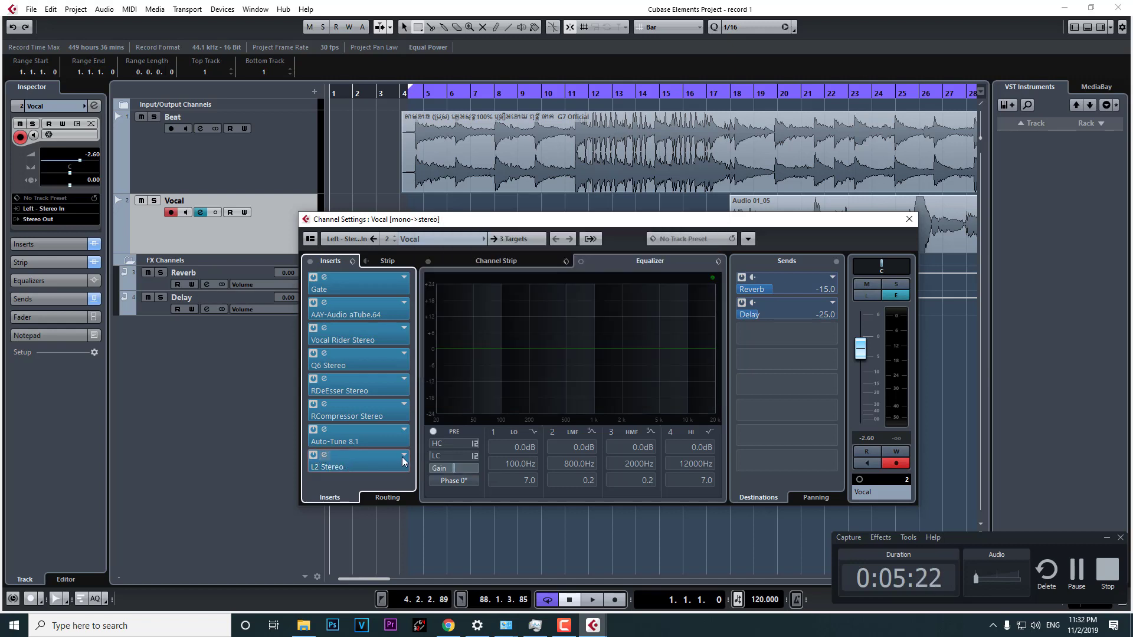
{"action": "left_click", "coordinate": [360, 466]}
{"action": "left_click", "coordinate": [325, 463]}
{"action": "right_click", "coordinate": [322, 469]}
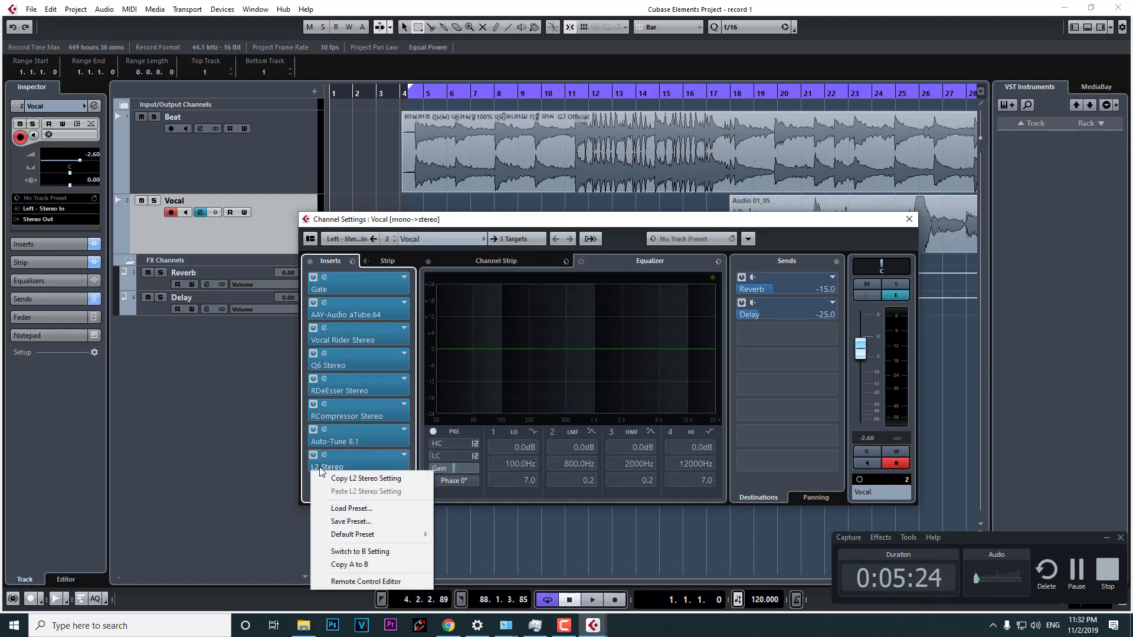
{"action": "left_click", "coordinate": [354, 467]}
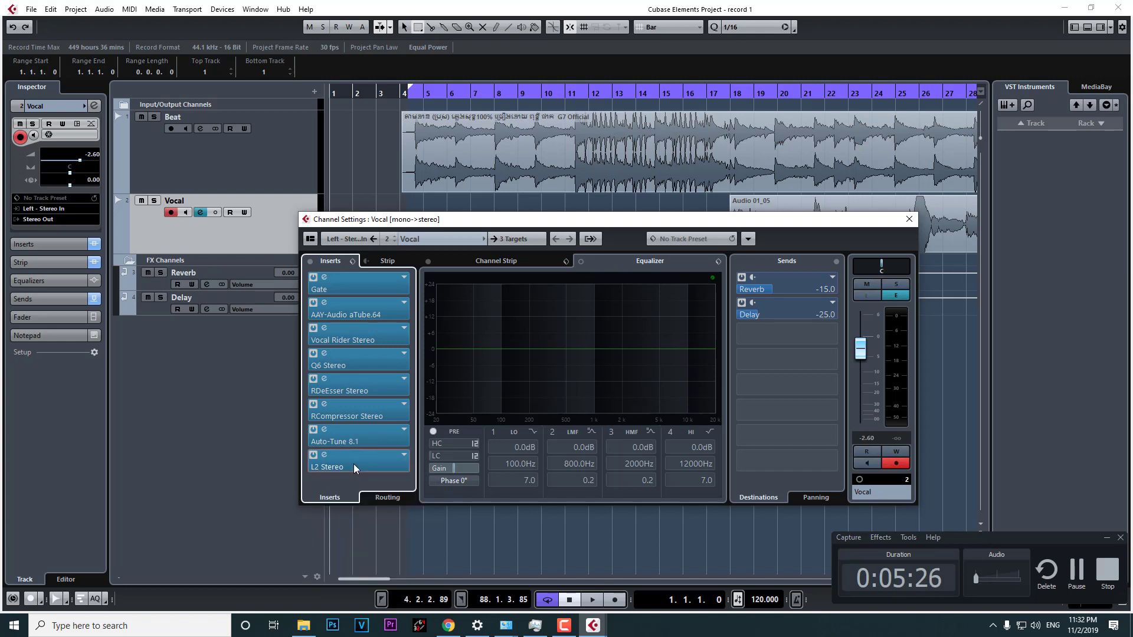
Remove the L2 Stereo plugin from the Vocal track's last insert slot.
{"action": "left_click", "coordinate": [351, 462]}
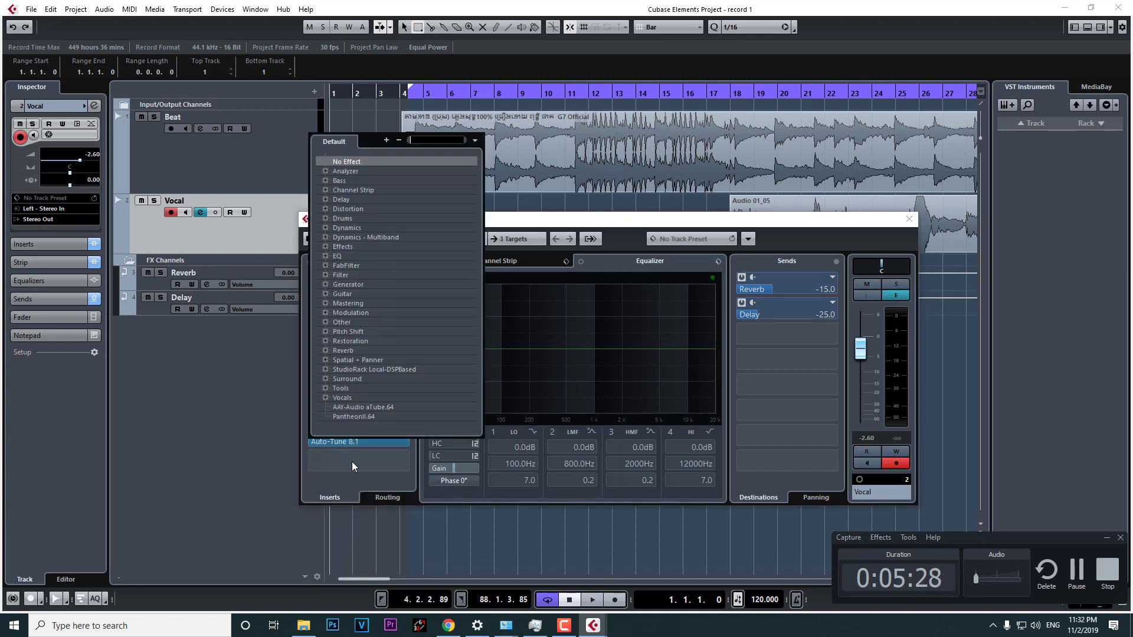
{"action": "left_click", "coordinate": [351, 461]}
View the Auto-Tune 8.1 plugin in insert slot 7, close its window and remove it from the slot.
{"action": "left_click", "coordinate": [348, 433]}
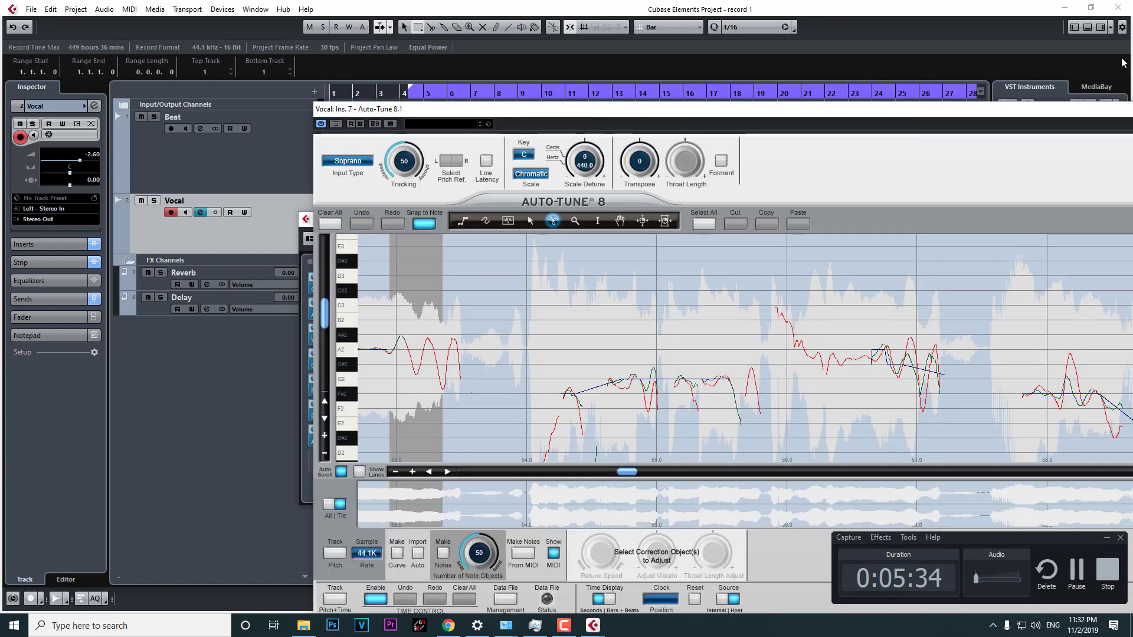
{"action": "left_click_drag", "start_coordinate": [1066, 109], "coordinate": [705, 114]}
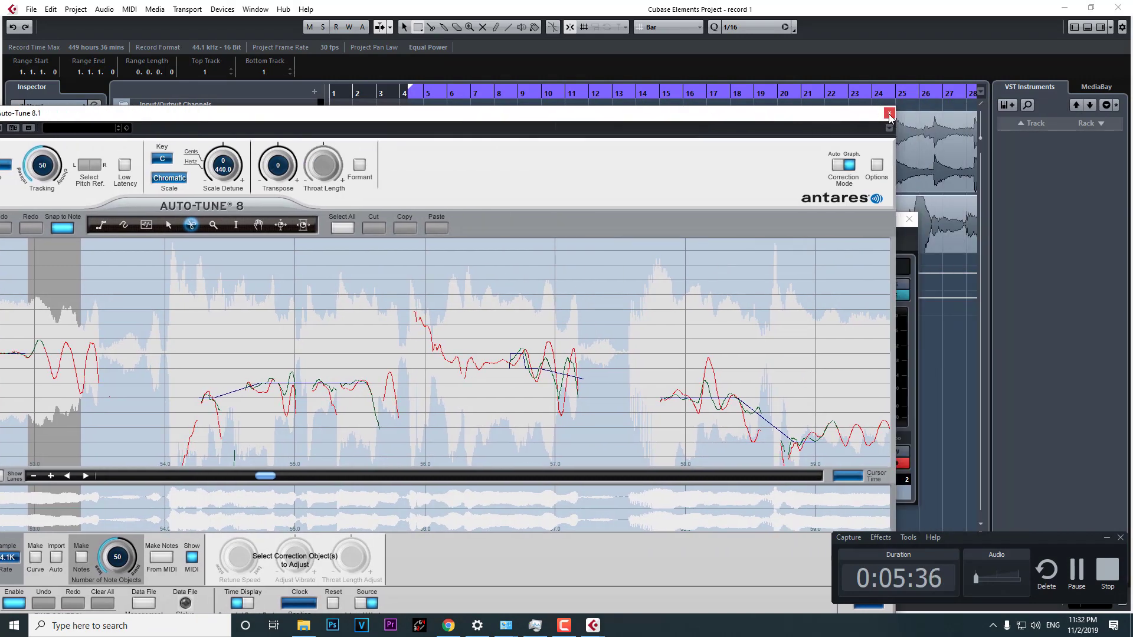
{"action": "left_click", "coordinate": [889, 115]}
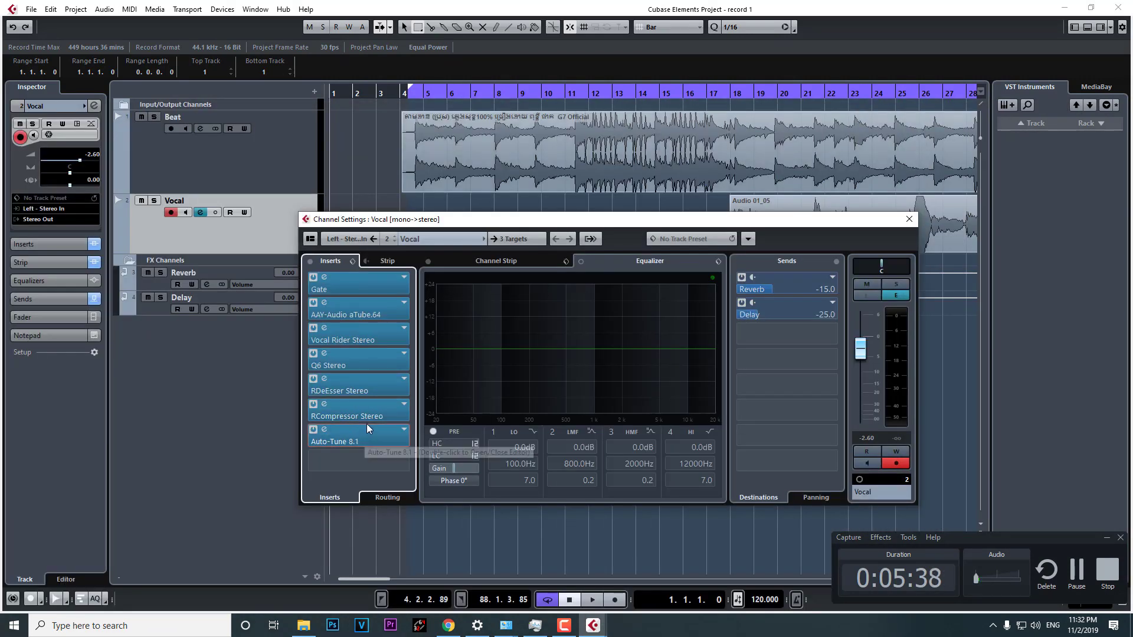
{"action": "key", "text": "Delete"}
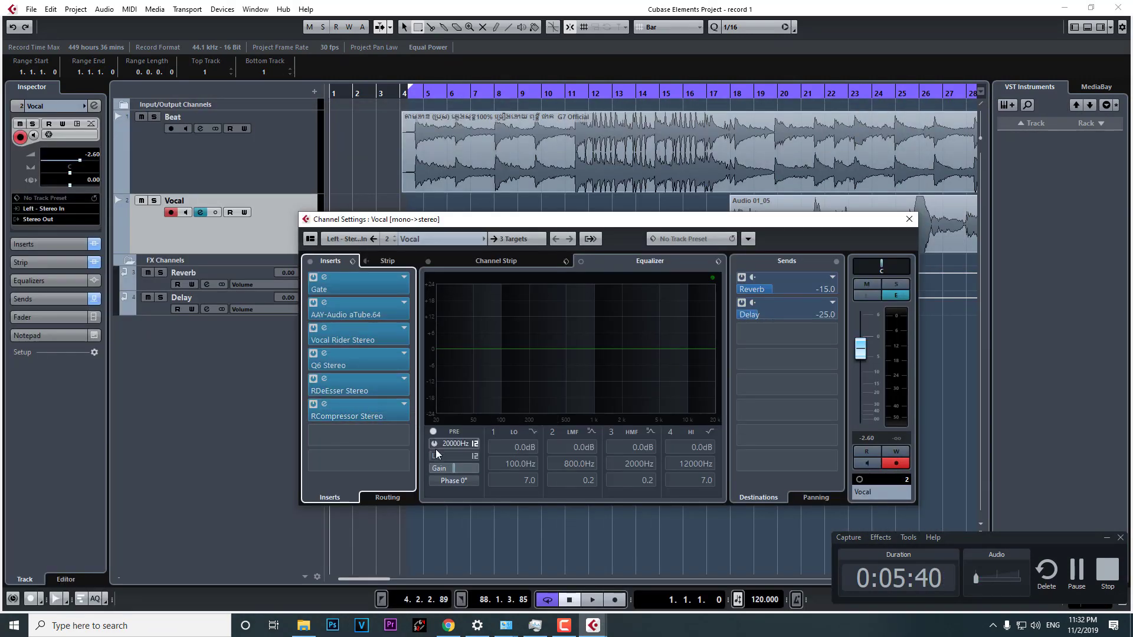
Move the channel settings window higher and load Waves Tune Real-Time Stereo from the Vocals category into insert slot 7.
{"action": "left_click", "coordinate": [332, 438]}
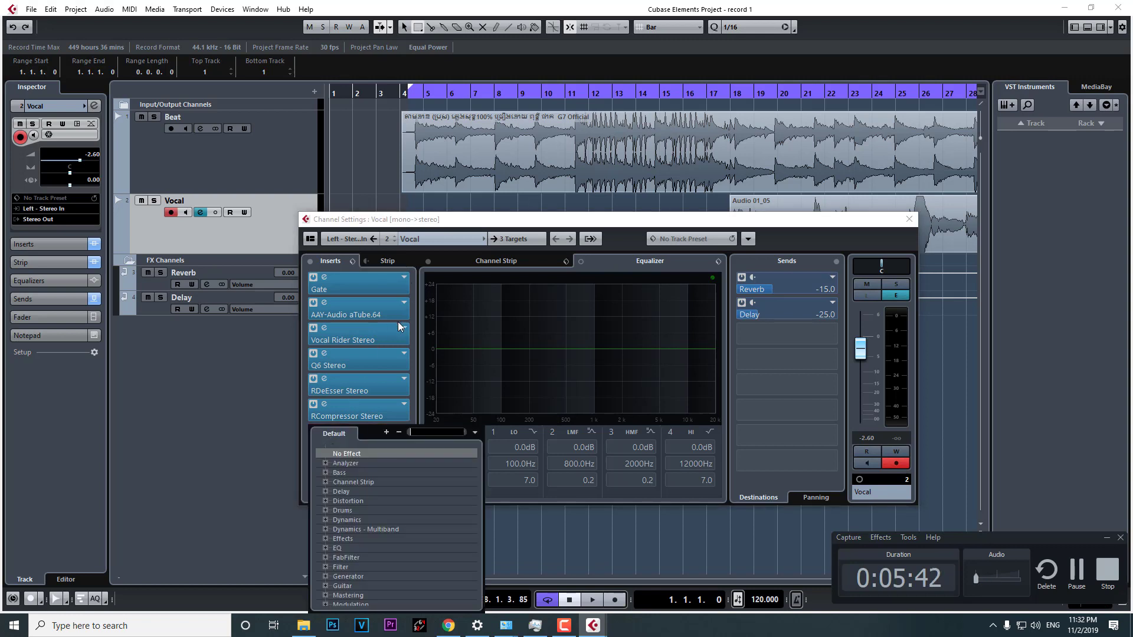
{"action": "left_click", "coordinate": [442, 219]}
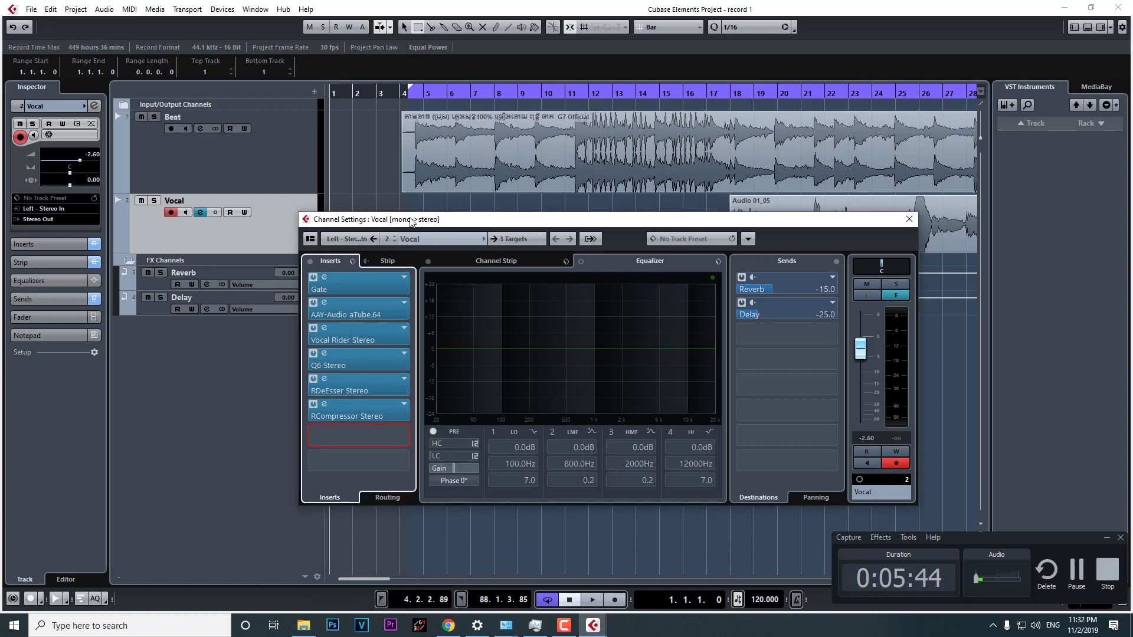
{"action": "left_click_drag", "start_coordinate": [412, 221], "coordinate": [414, 78]}
{"action": "left_click", "coordinate": [355, 292]}
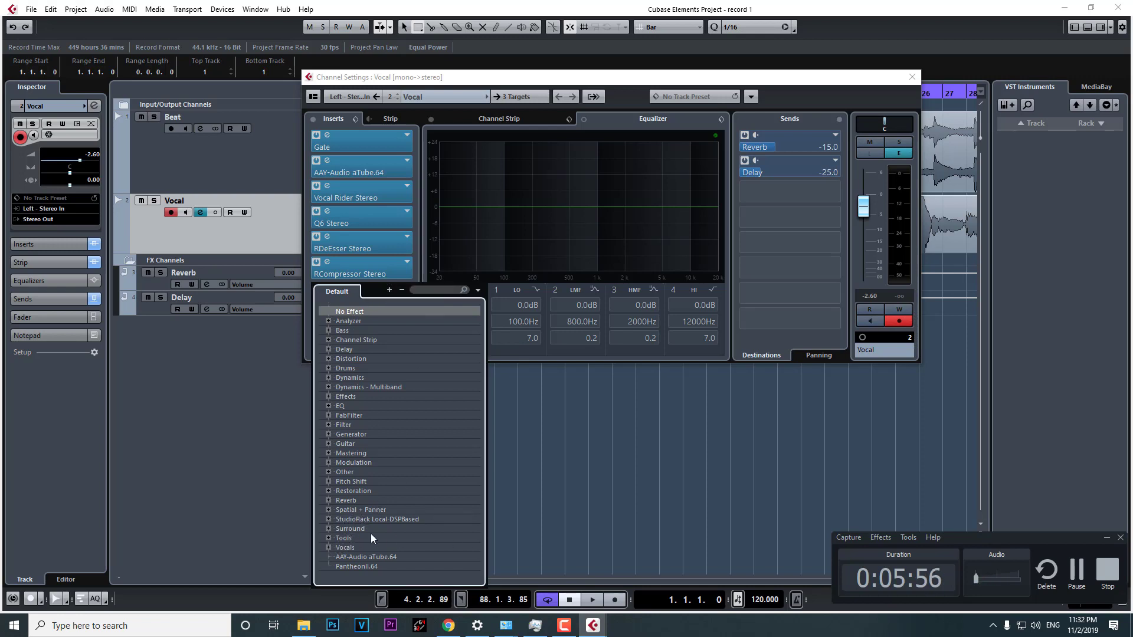
{"action": "left_click", "coordinate": [328, 547]}
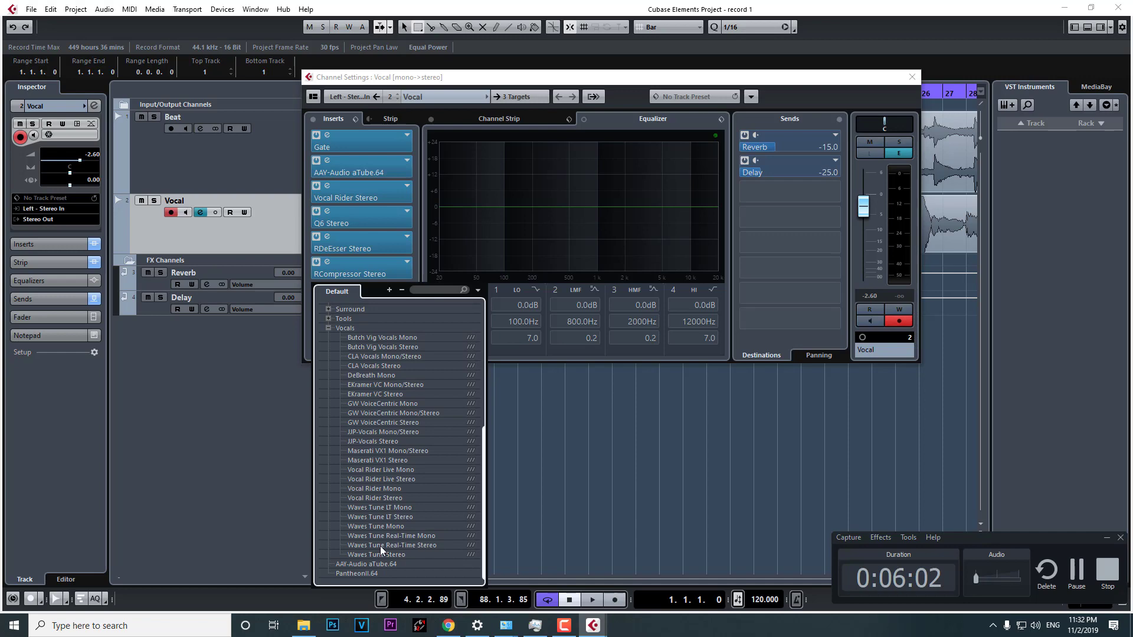
{"action": "double_click", "coordinate": [407, 546]}
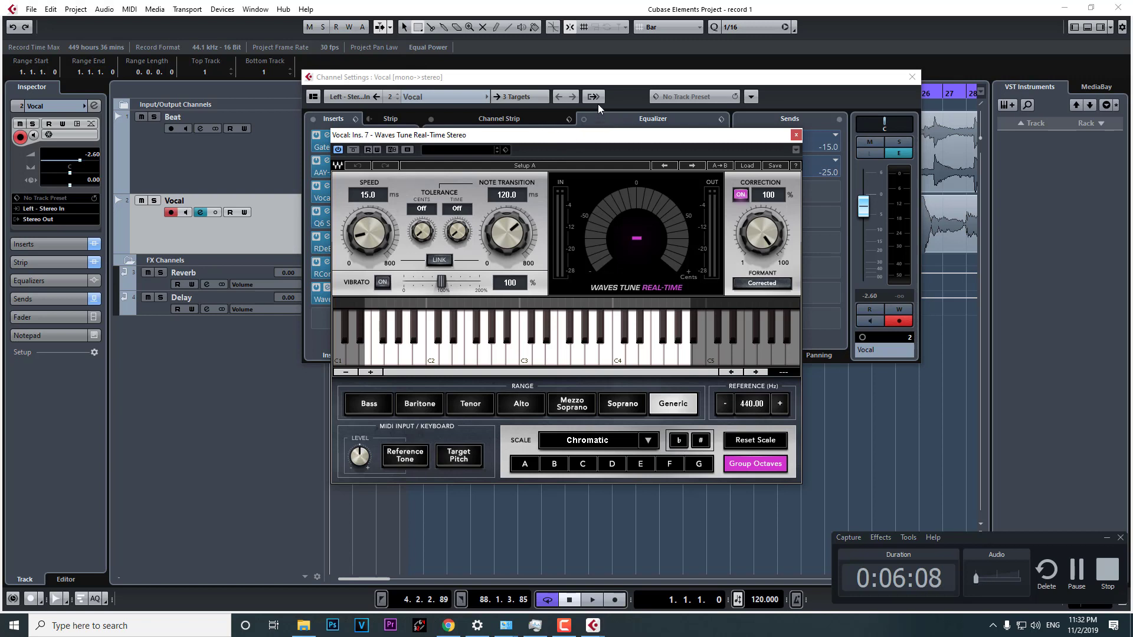
Arrange the windows to show the Waves Tune Real-Time interface beside the insert list, and close the plugin window.
{"action": "left_click_drag", "start_coordinate": [605, 79], "coordinate": [557, 75]}
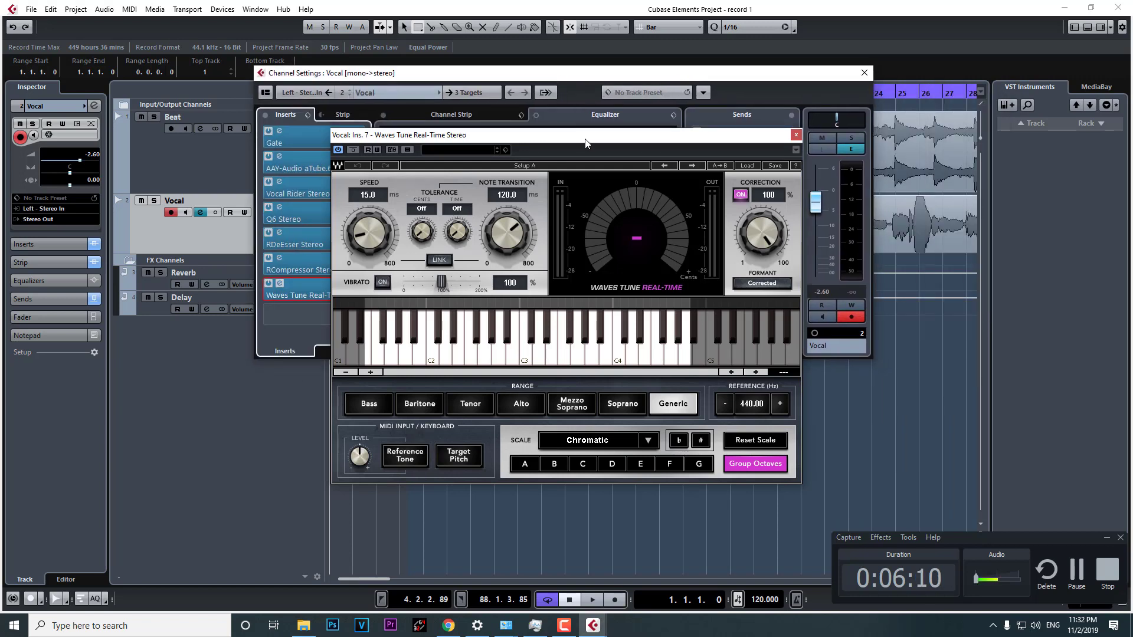
{"action": "left_click_drag", "start_coordinate": [585, 143], "coordinate": [636, 196]}
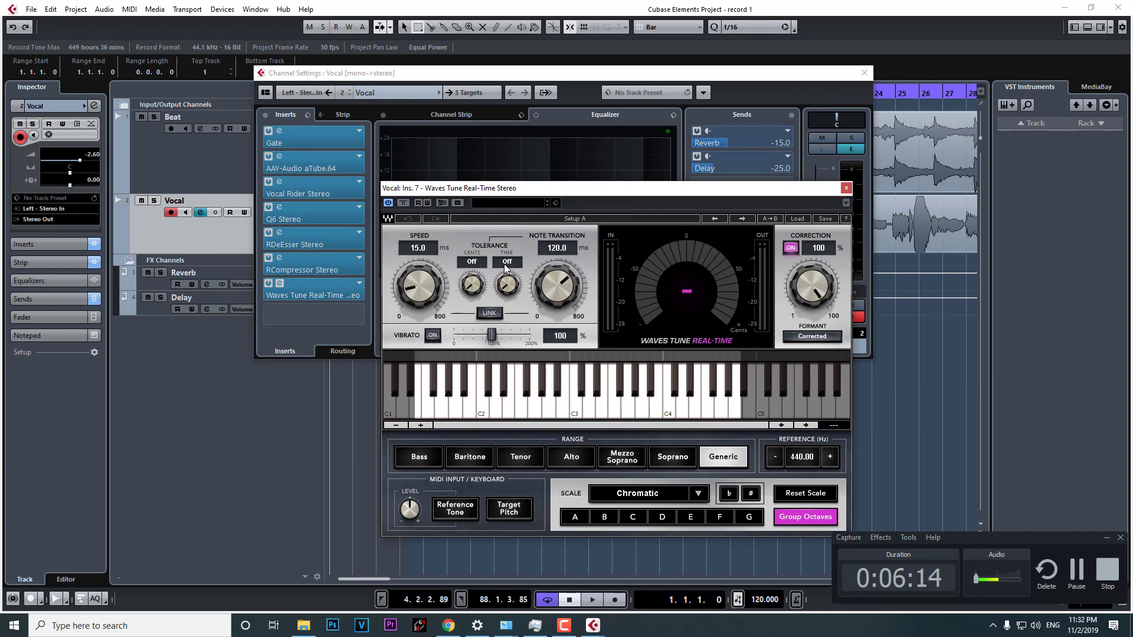
{"action": "left_click", "coordinate": [847, 189]}
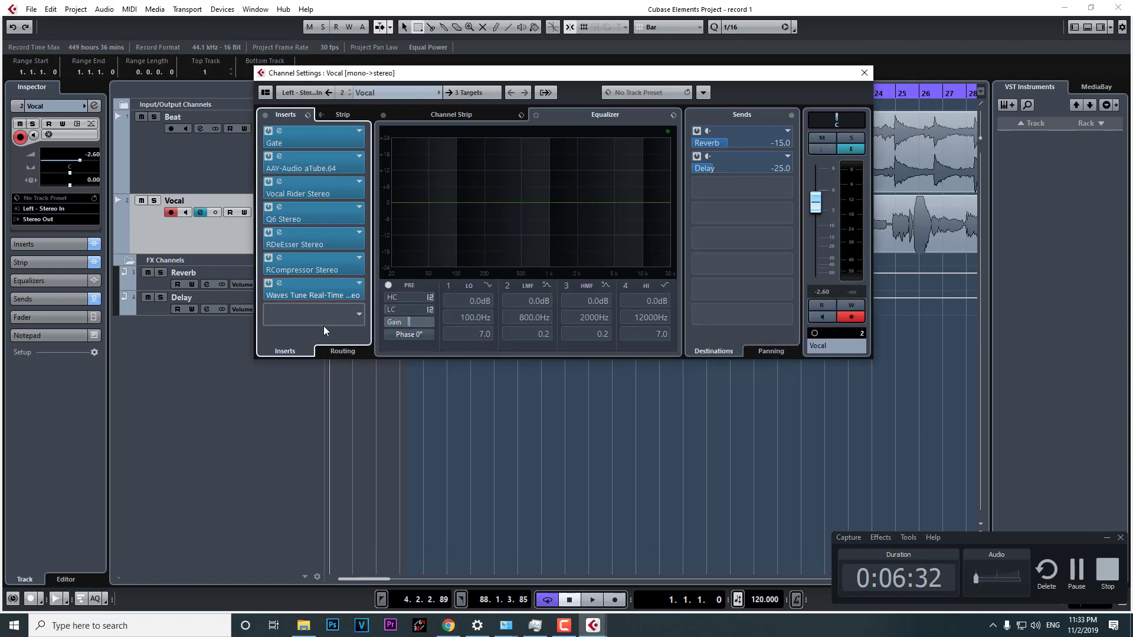
Load IMPusher Stereo from the Mastering category into insert slot 8, view its interface and close its window.
{"action": "left_click", "coordinate": [328, 309]}
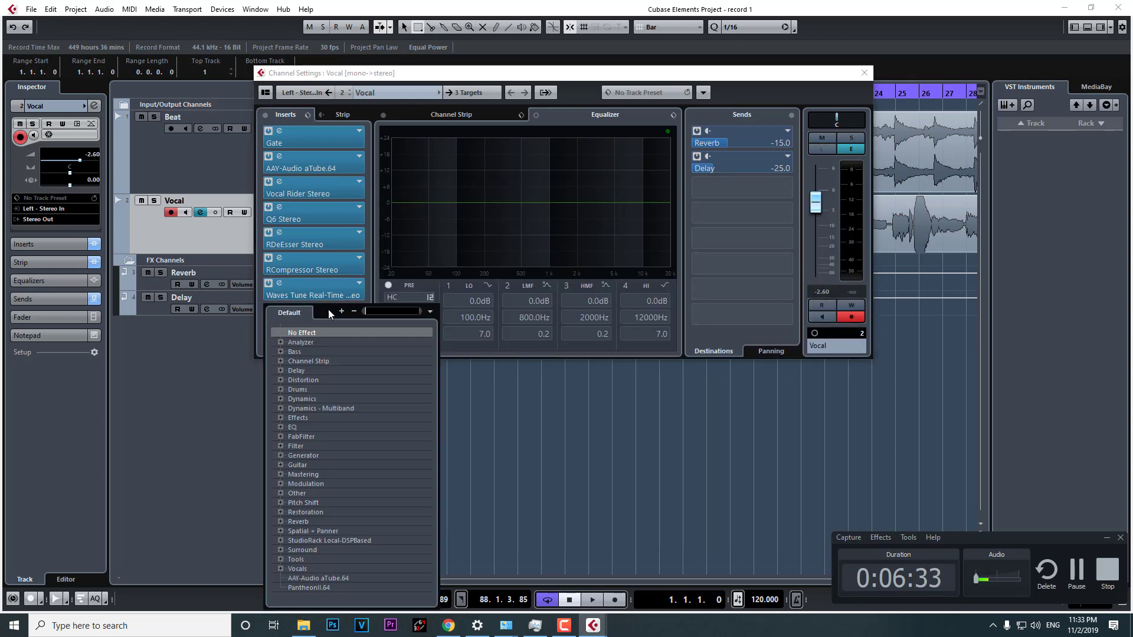
{"action": "left_click", "coordinate": [280, 390]}
{"action": "left_click", "coordinate": [281, 389]}
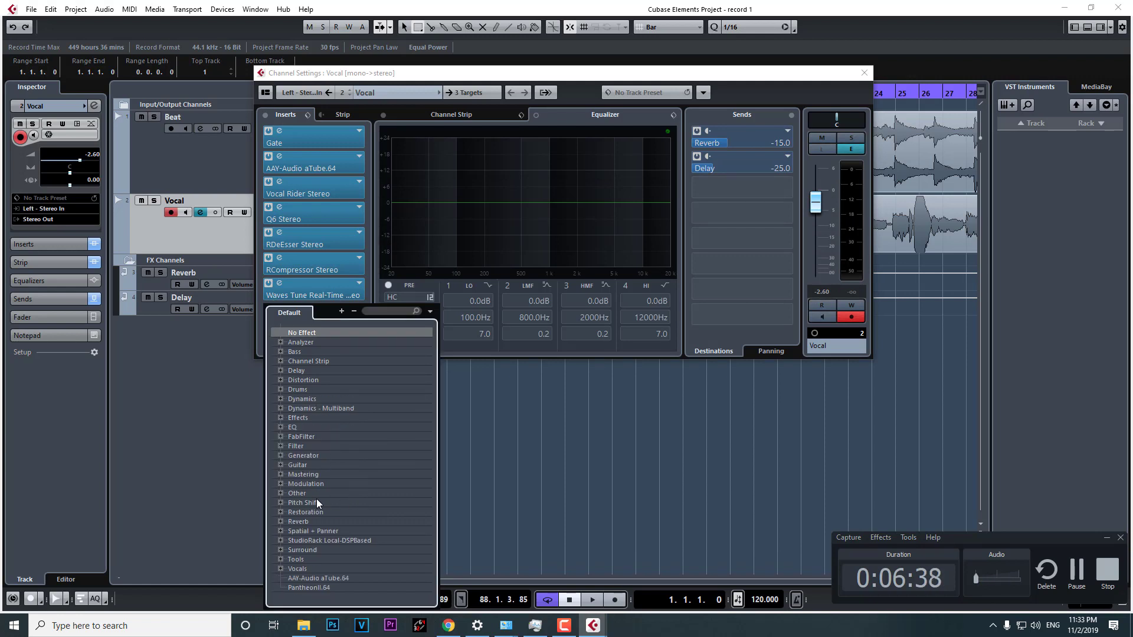
{"action": "left_click", "coordinate": [281, 474]}
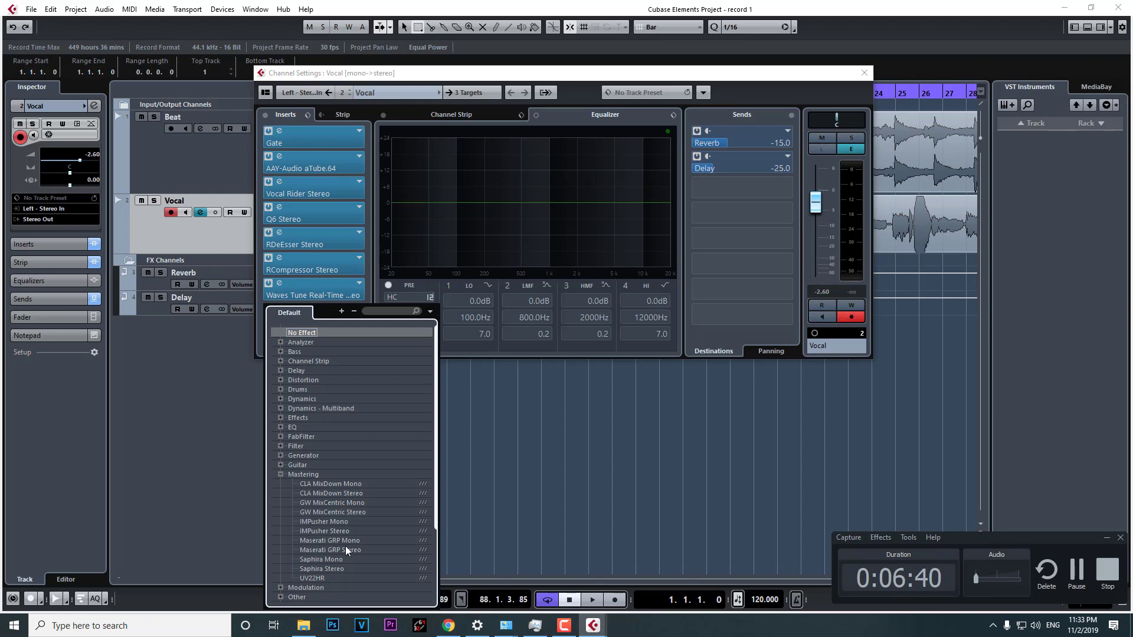
{"action": "left_click", "coordinate": [338, 530]}
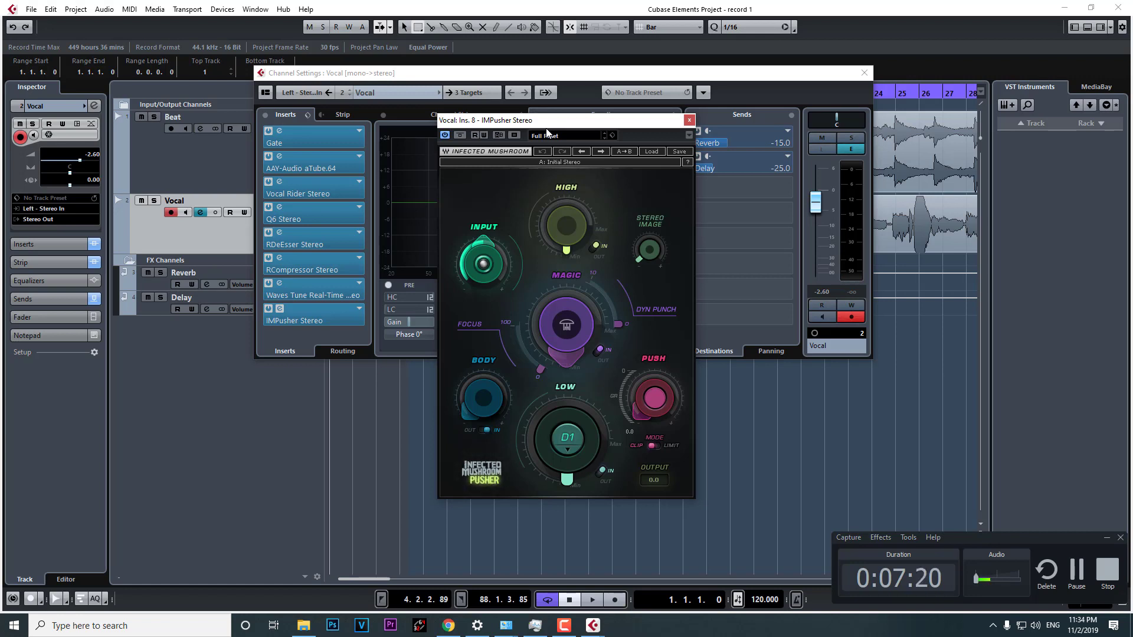
{"action": "left_click", "coordinate": [692, 122]}
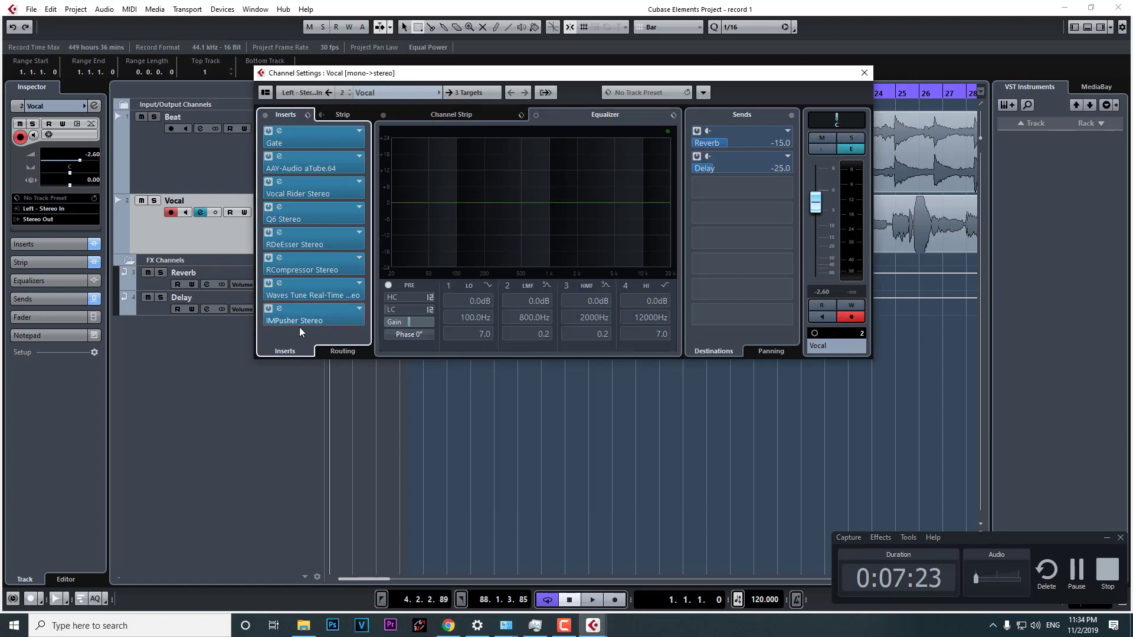
View the RCompressor Stereo plugin in insert slot 6 and close its window.
{"action": "left_click", "coordinate": [312, 264]}
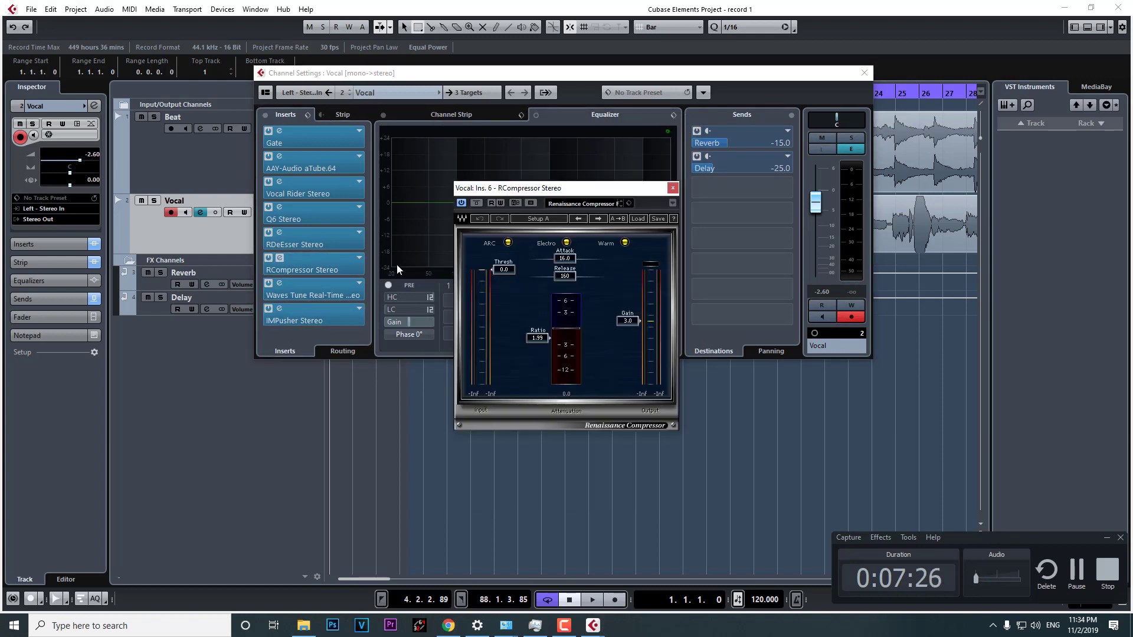
{"action": "left_click", "coordinate": [321, 263]}
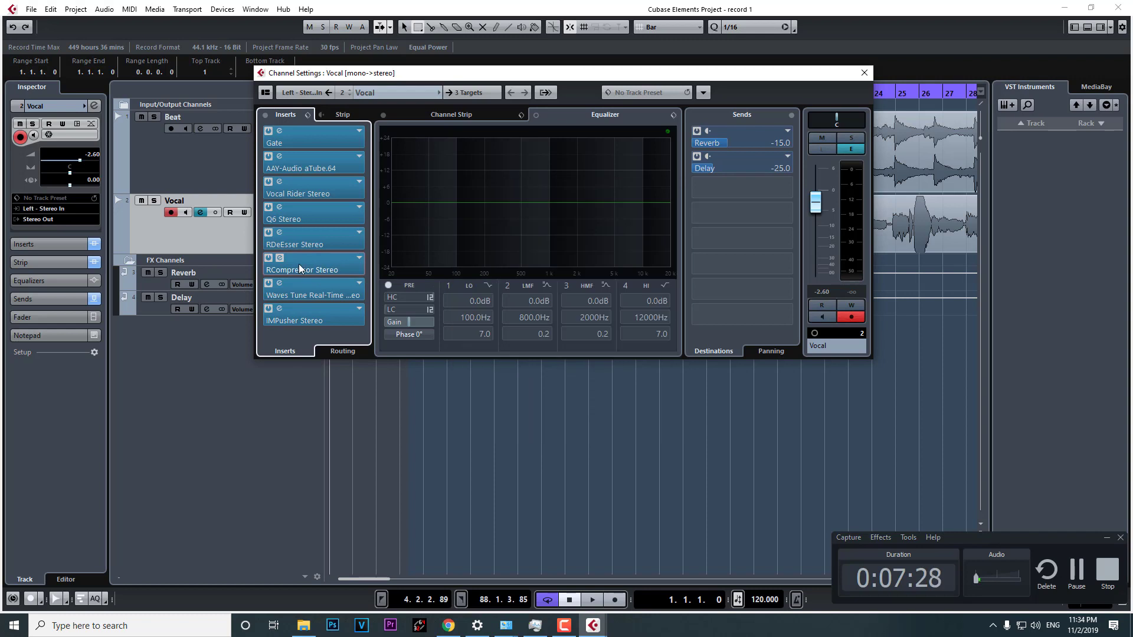
Open the plugin list for insert slot 6 and look through the Tools category.
{"action": "left_click", "coordinate": [299, 267]}
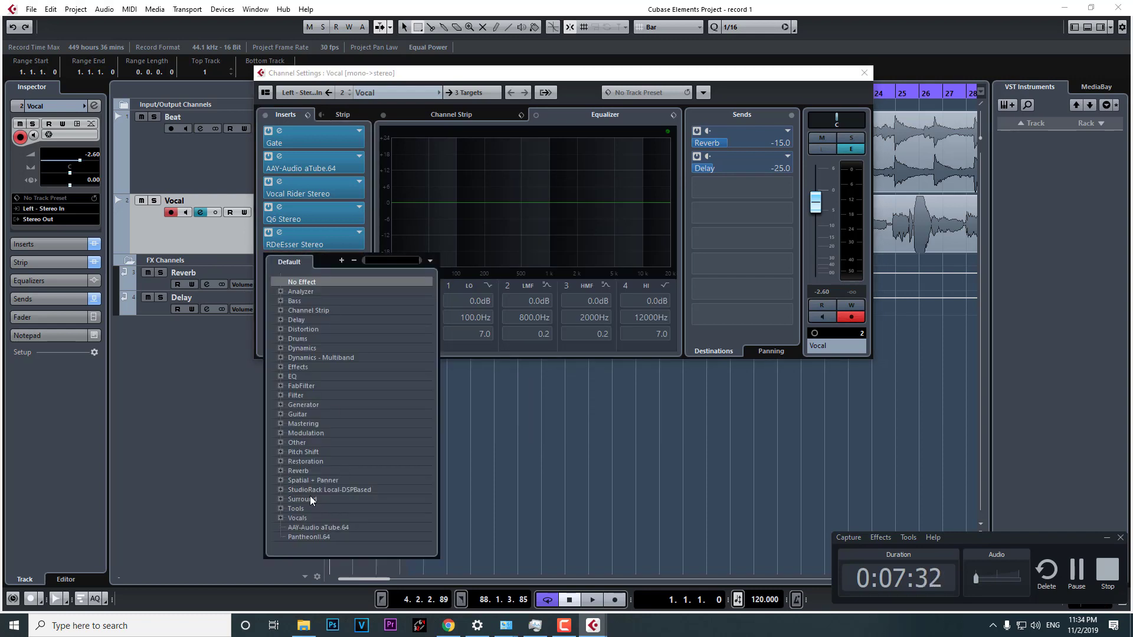
{"action": "left_click", "coordinate": [295, 515]}
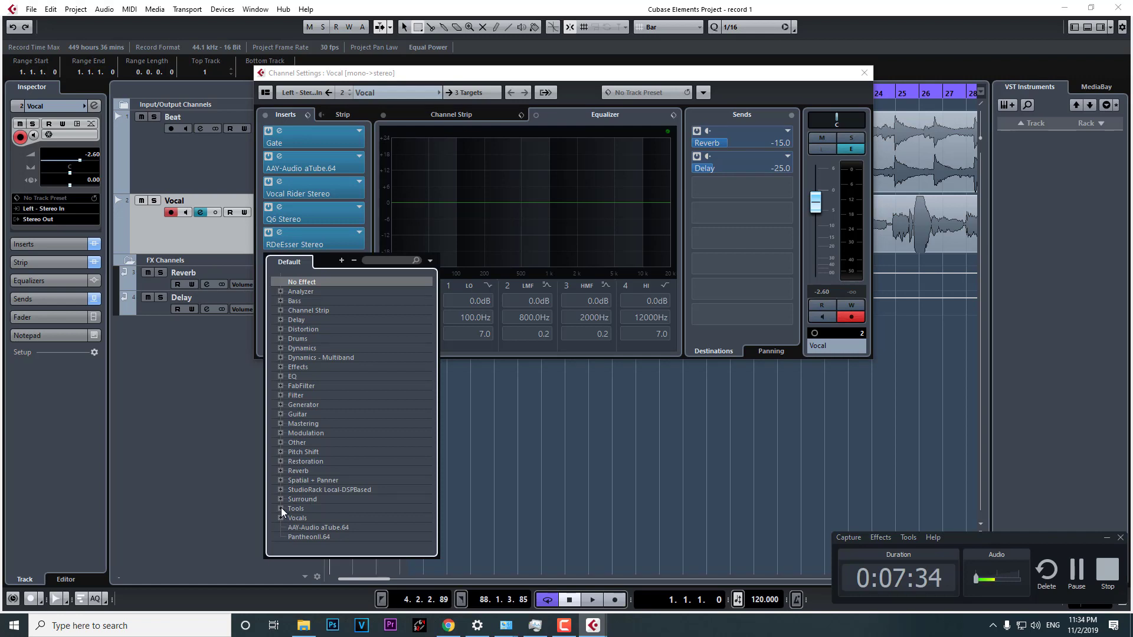
{"action": "left_click", "coordinate": [281, 508]}
{"action": "scroll", "coordinate": [290, 501], "scroll_direction": "down", "scroll_amount": 4}
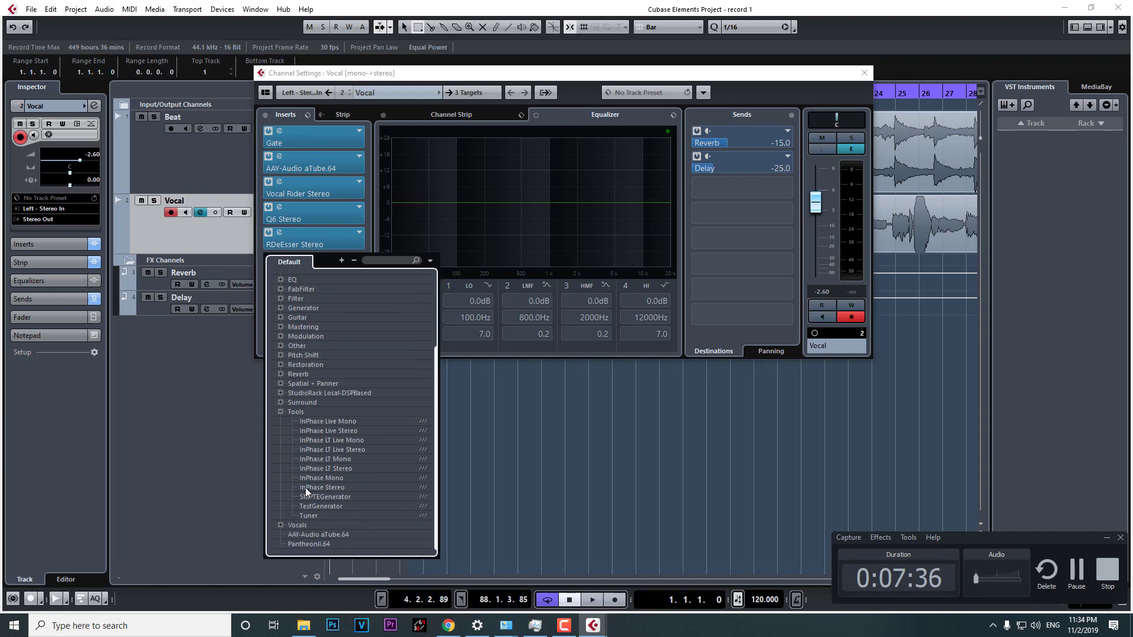
{"action": "left_click", "coordinate": [281, 413]}
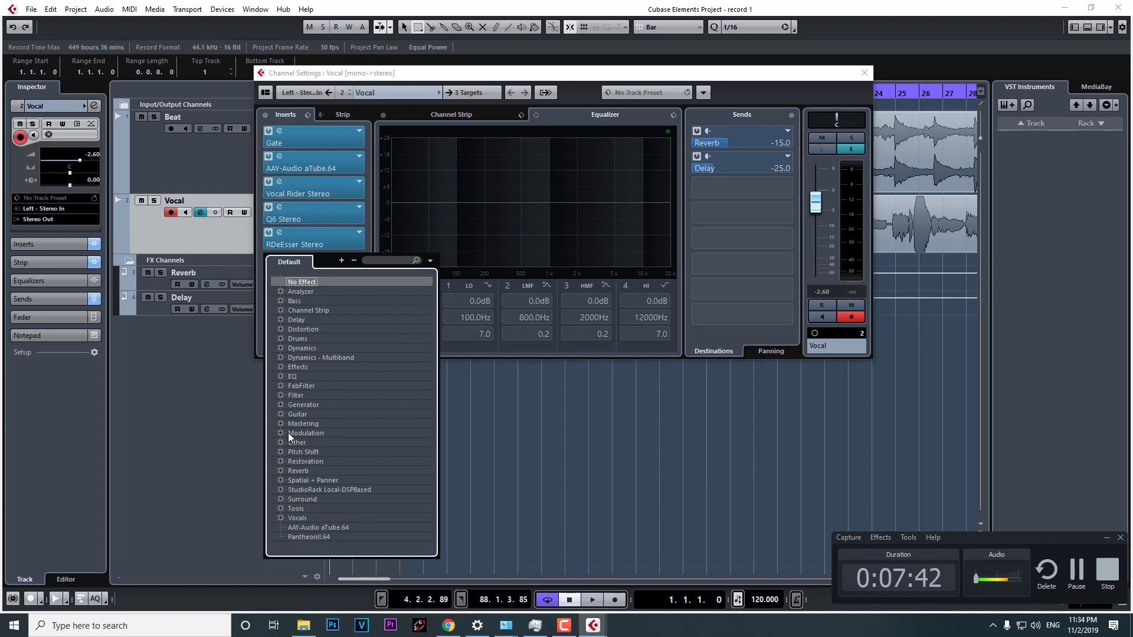
Look through all the plugins in the EQ category and collapse it.
{"action": "left_click", "coordinate": [281, 376]}
{"action": "scroll", "coordinate": [336, 429], "scroll_direction": "down", "scroll_amount": 5}
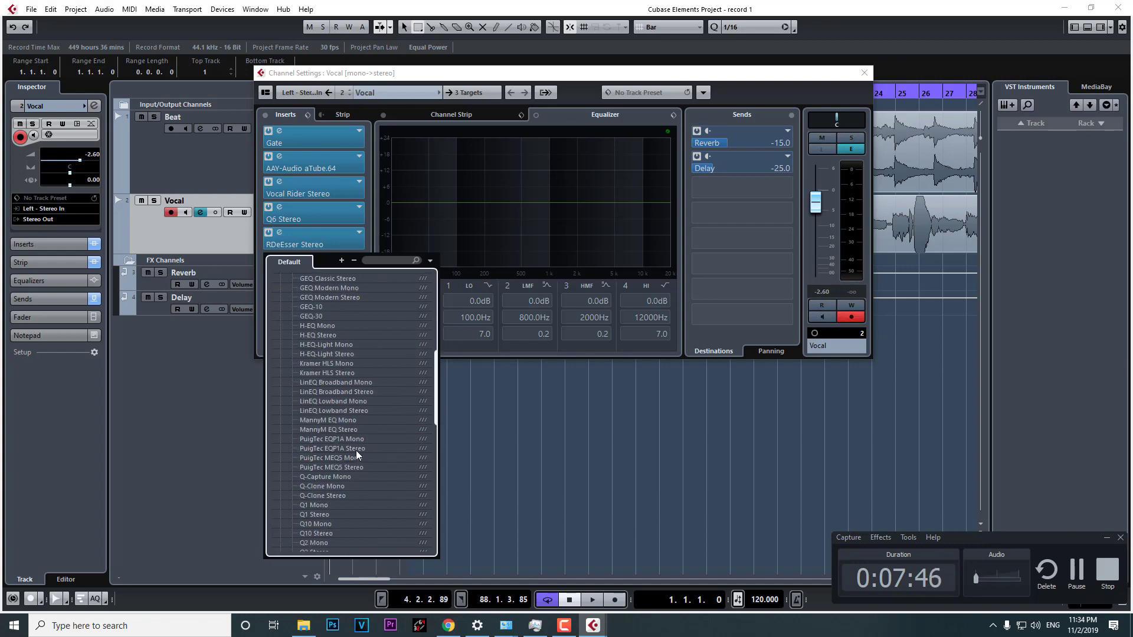
{"action": "scroll", "coordinate": [356, 451], "scroll_direction": "down", "scroll_amount": 5}
{"action": "scroll", "coordinate": [358, 444], "scroll_direction": "up", "scroll_amount": 10}
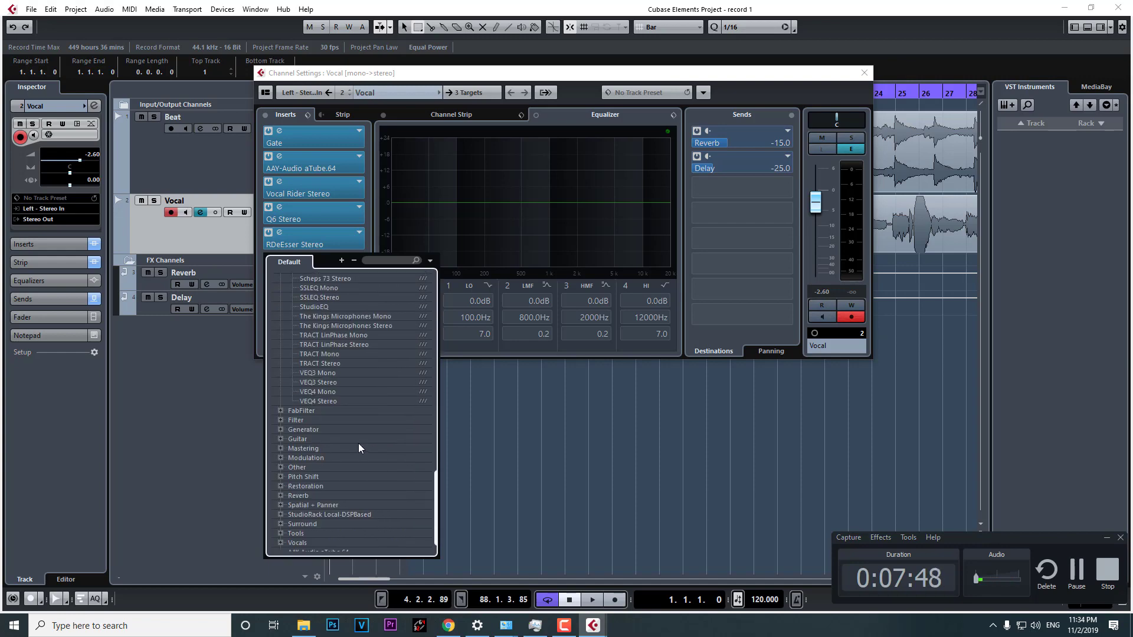
{"action": "scroll", "coordinate": [360, 444], "scroll_direction": "up", "scroll_amount": 2}
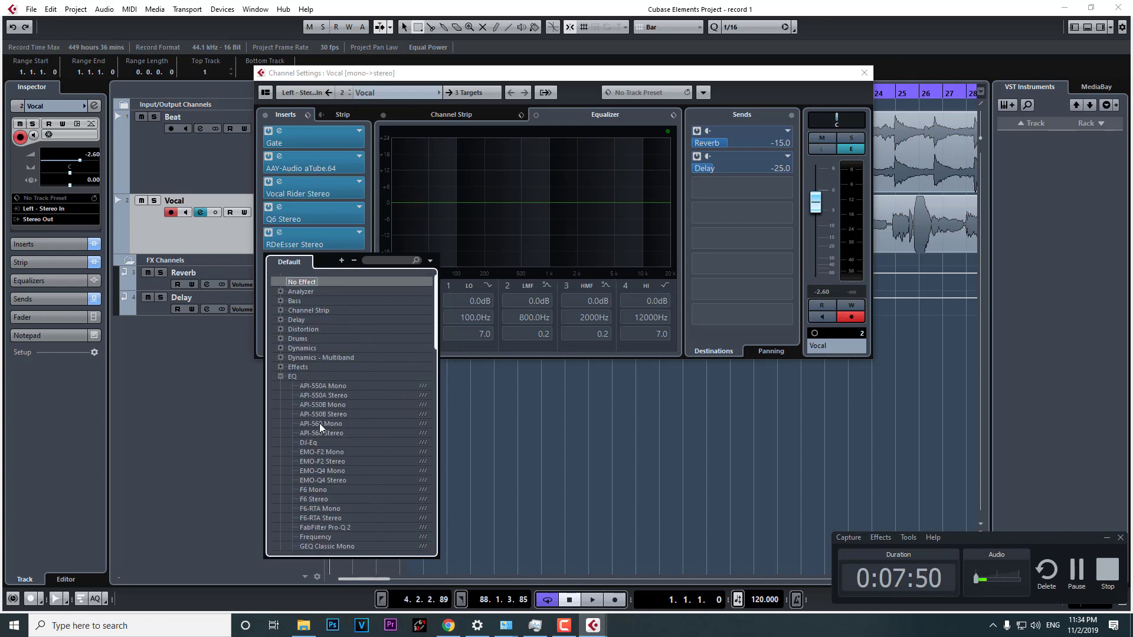
{"action": "left_click", "coordinate": [281, 377]}
Look through all the plugins in the Dynamics category and collapse it.
{"action": "left_click", "coordinate": [281, 348]}
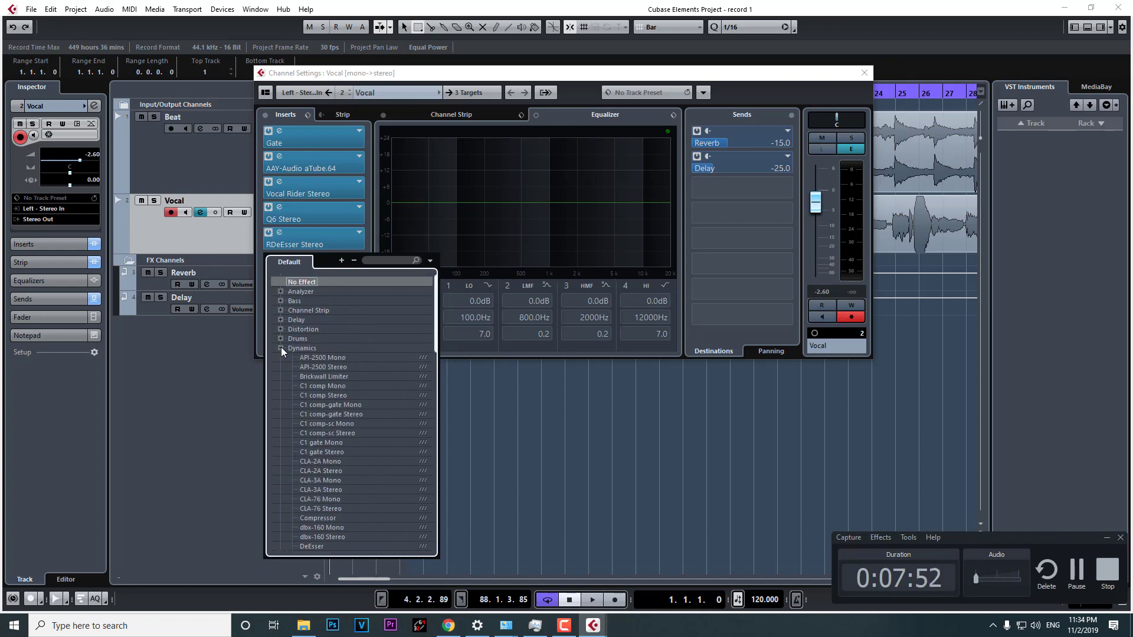
{"action": "scroll", "coordinate": [362, 381], "scroll_direction": "down", "scroll_amount": 8}
{"action": "scroll", "coordinate": [340, 454], "scroll_direction": "up", "scroll_amount": 8}
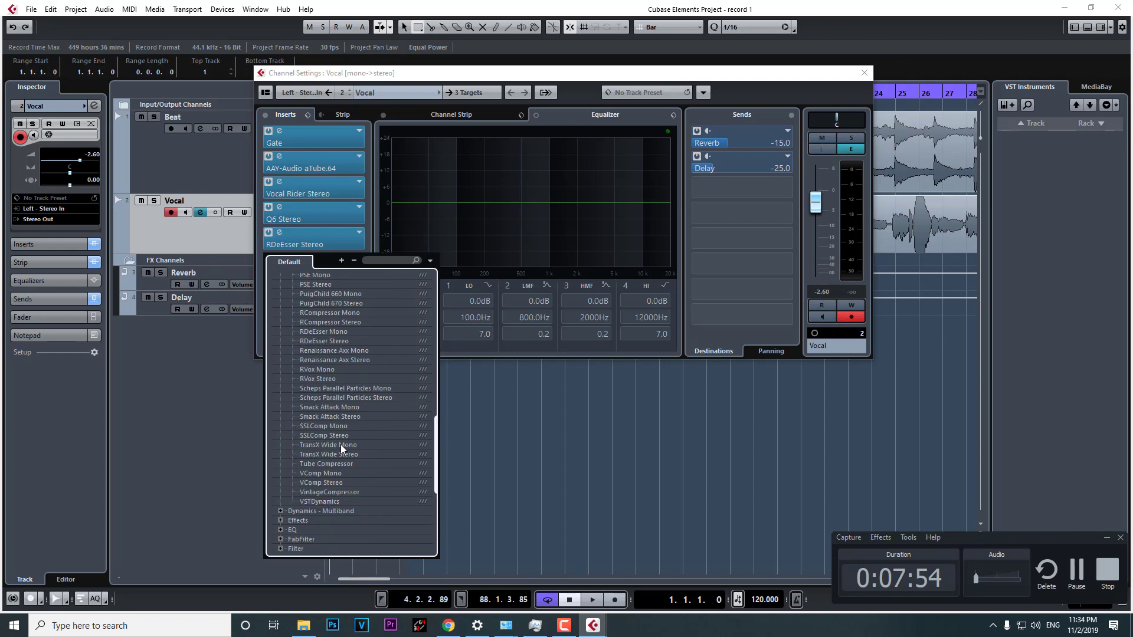
{"action": "left_click", "coordinate": [280, 348]}
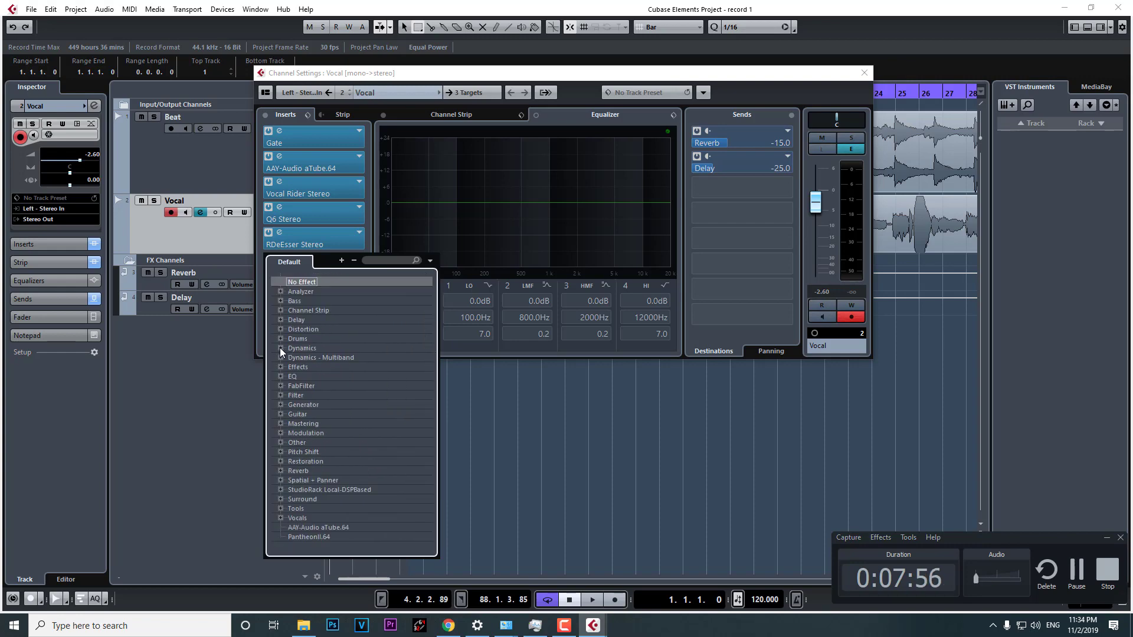
{"action": "left_click", "coordinate": [281, 349]}
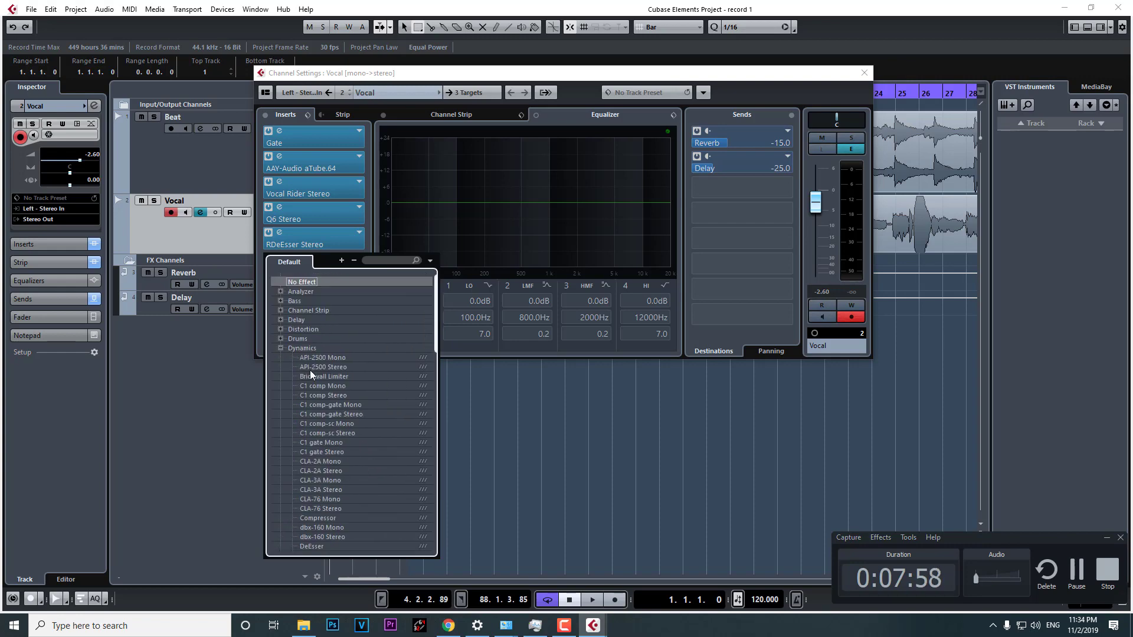
{"action": "scroll", "coordinate": [355, 399], "scroll_direction": "down", "scroll_amount": 3}
{"action": "scroll", "coordinate": [352, 436], "scroll_direction": "down", "scroll_amount": 10}
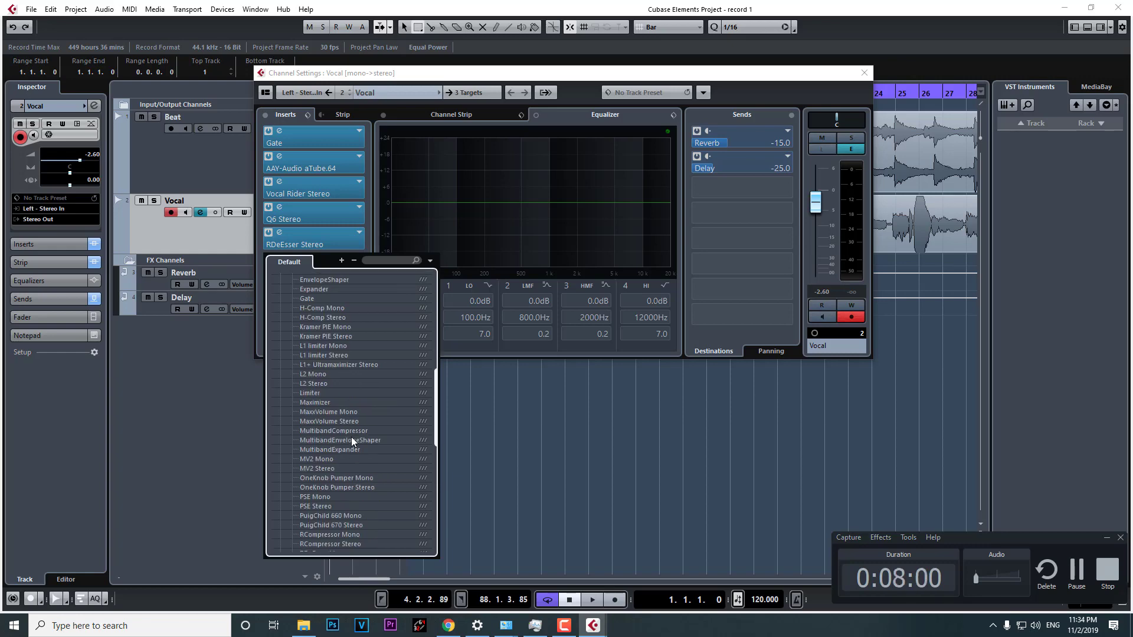
{"action": "scroll", "coordinate": [352, 435], "scroll_direction": "up", "scroll_amount": 15}
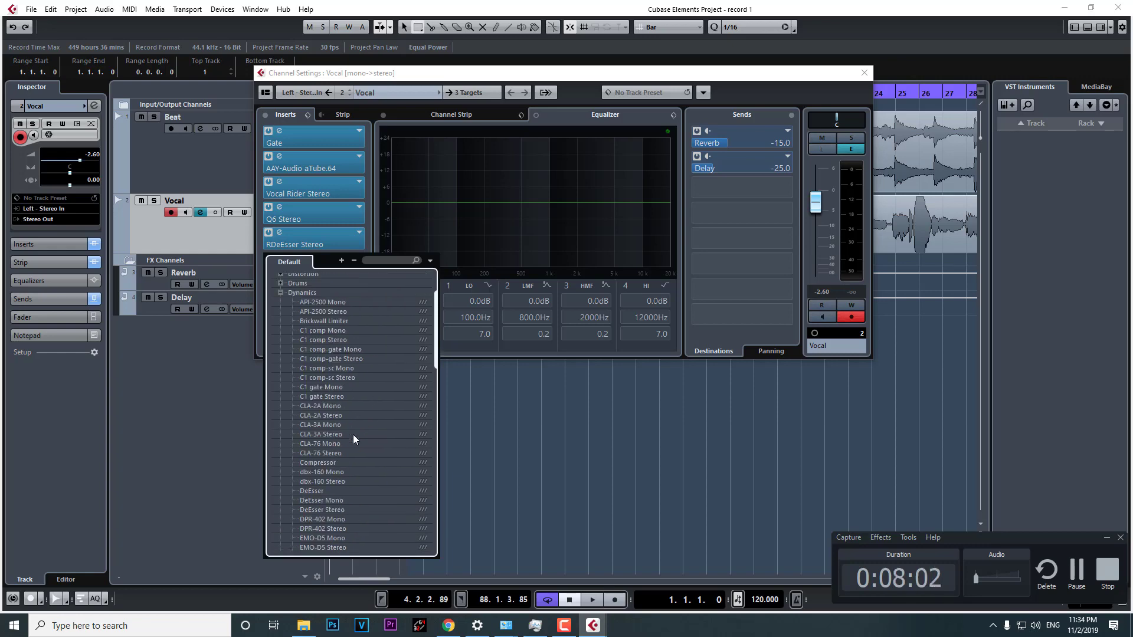
{"action": "left_click", "coordinate": [280, 348]}
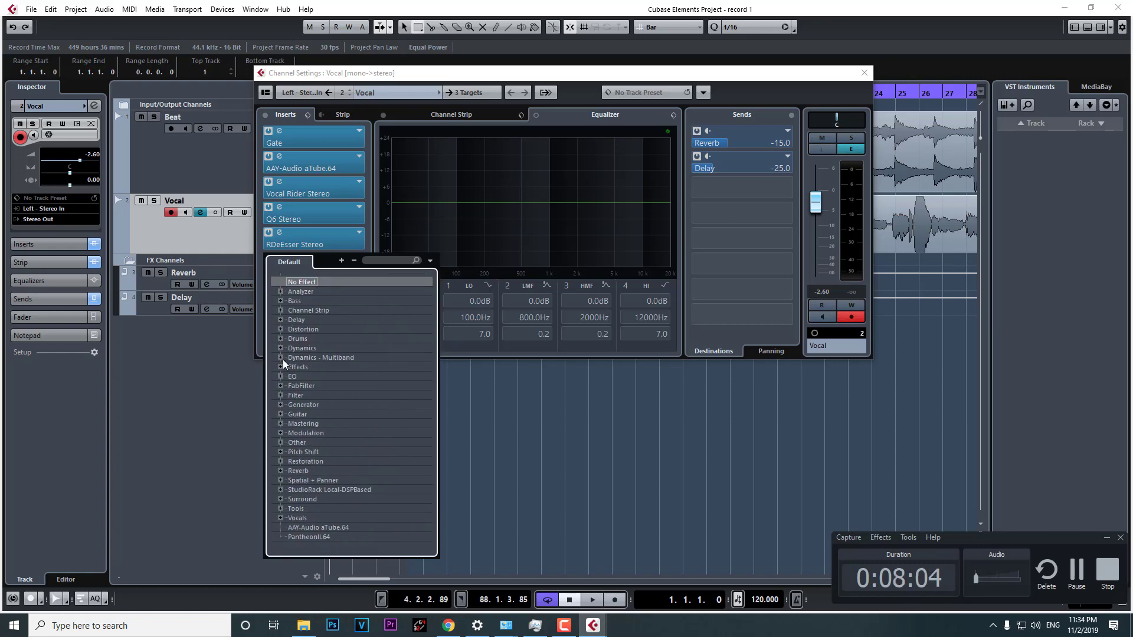
Look through all the plugins in the Dynamics - Multiband category and collapse it.
{"action": "left_click", "coordinate": [281, 358]}
{"action": "scroll", "coordinate": [327, 388], "scroll_direction": "down", "scroll_amount": 8}
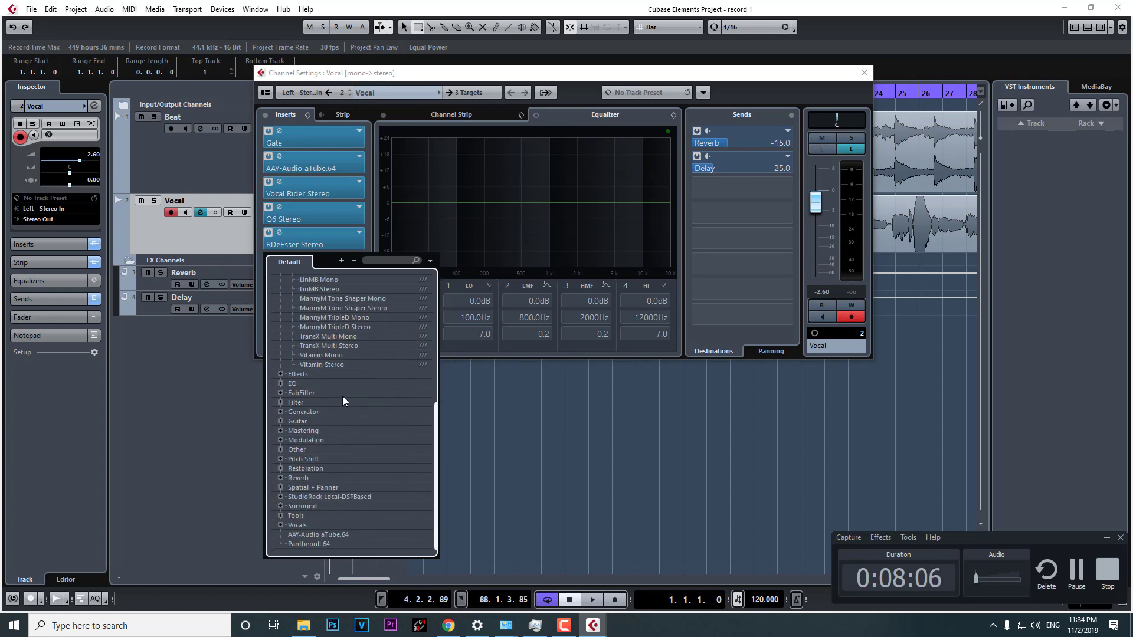
{"action": "scroll", "coordinate": [343, 398], "scroll_direction": "up", "scroll_amount": 7}
{"action": "left_click", "coordinate": [281, 341]}
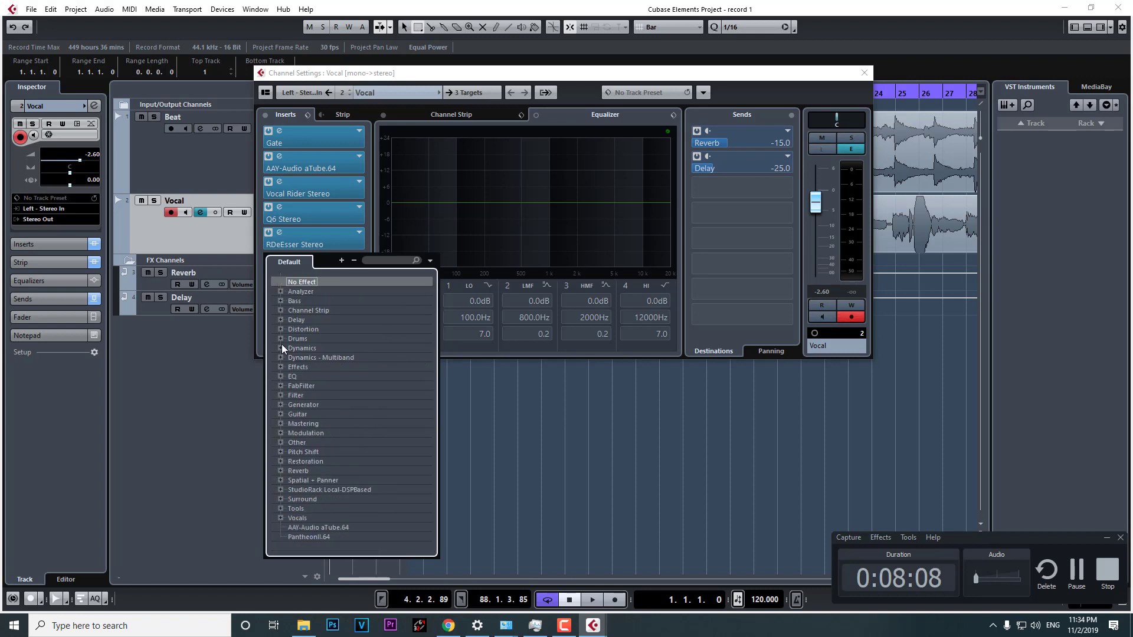
Load the Q6 Stereo plugin from the EQ category into insert slot 6 of the Vocal channel.
{"action": "left_click", "coordinate": [280, 377]}
{"action": "scroll", "coordinate": [331, 421], "scroll_direction": "down", "scroll_amount": 8}
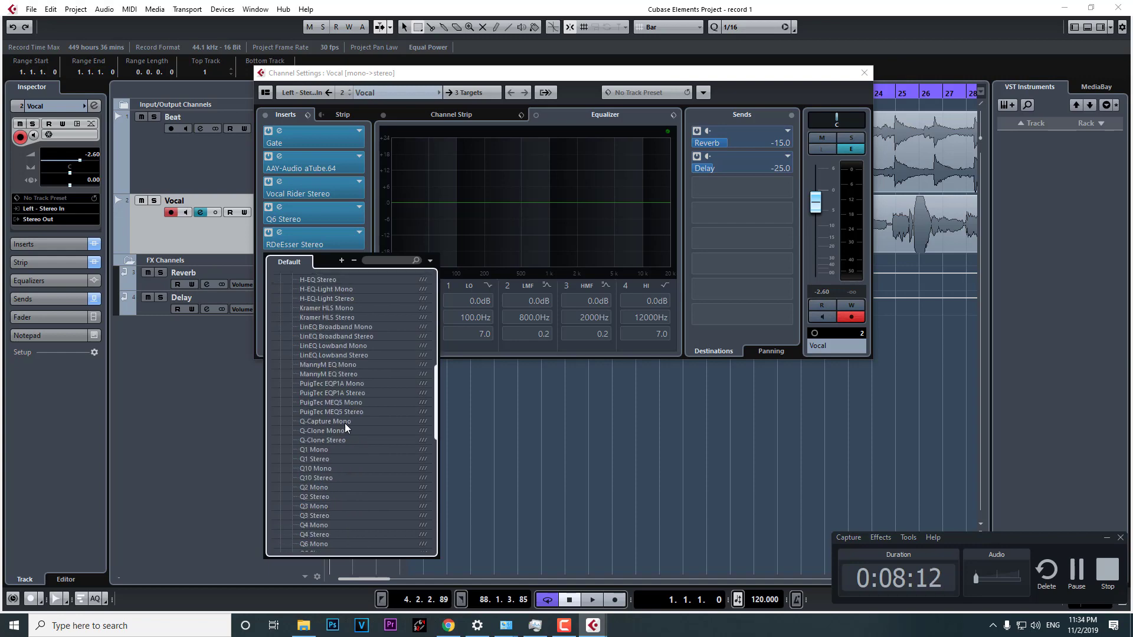
{"action": "scroll", "coordinate": [345, 423], "scroll_direction": "down", "scroll_amount": 6}
{"action": "scroll", "coordinate": [345, 423], "scroll_direction": "up", "scroll_amount": 6}
{"action": "scroll", "coordinate": [345, 423], "scroll_direction": "down", "scroll_amount": 4}
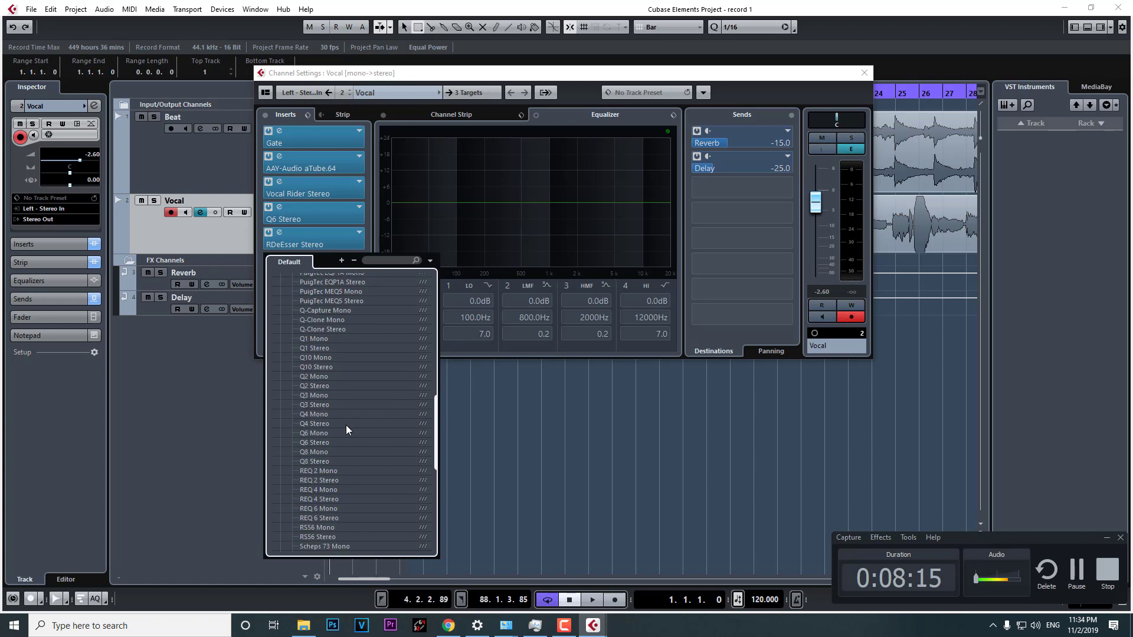
{"action": "left_click", "coordinate": [321, 443]}
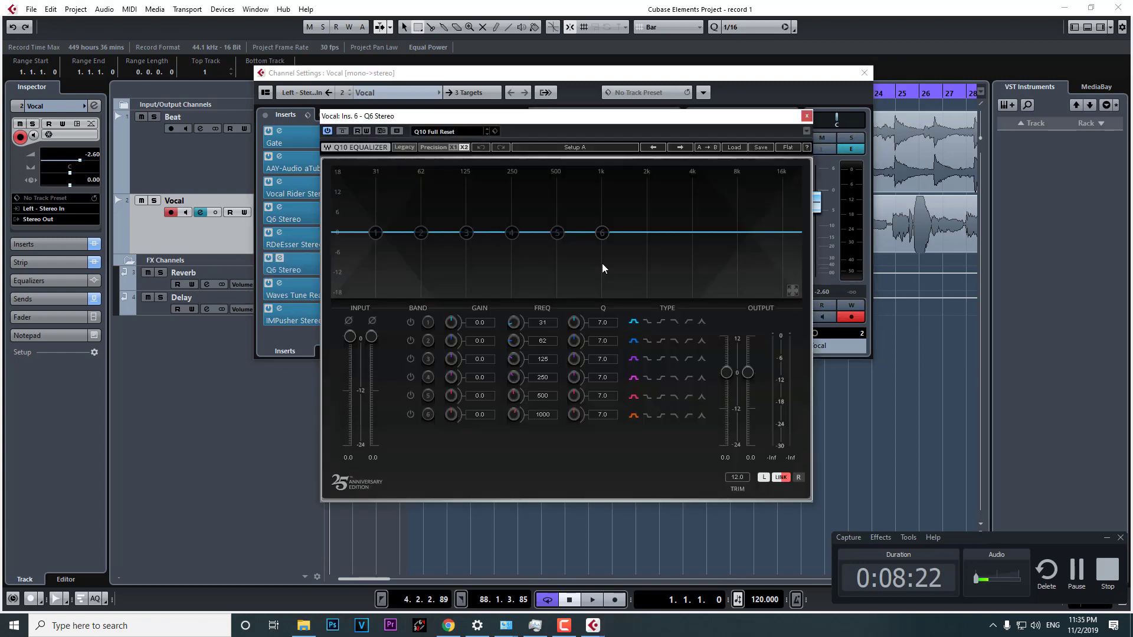
Move the Q6 Stereo window aside to view its controls, and close it.
{"action": "left_click_drag", "start_coordinate": [569, 115], "coordinate": [469, 147]}
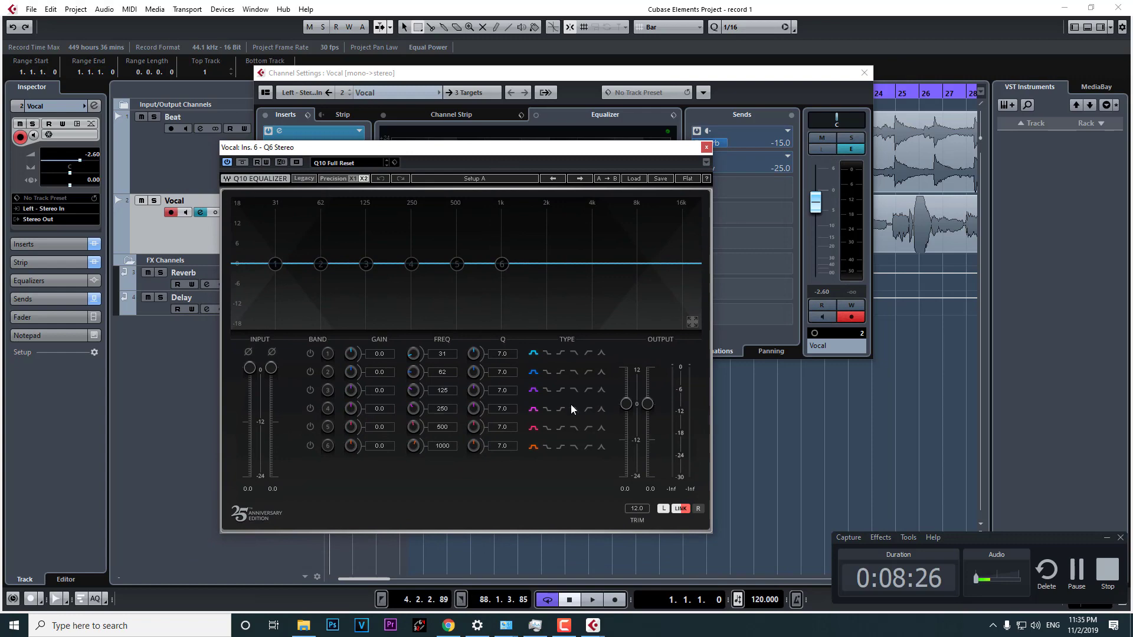
{"action": "left_click_drag", "start_coordinate": [561, 152], "coordinate": [548, 184]}
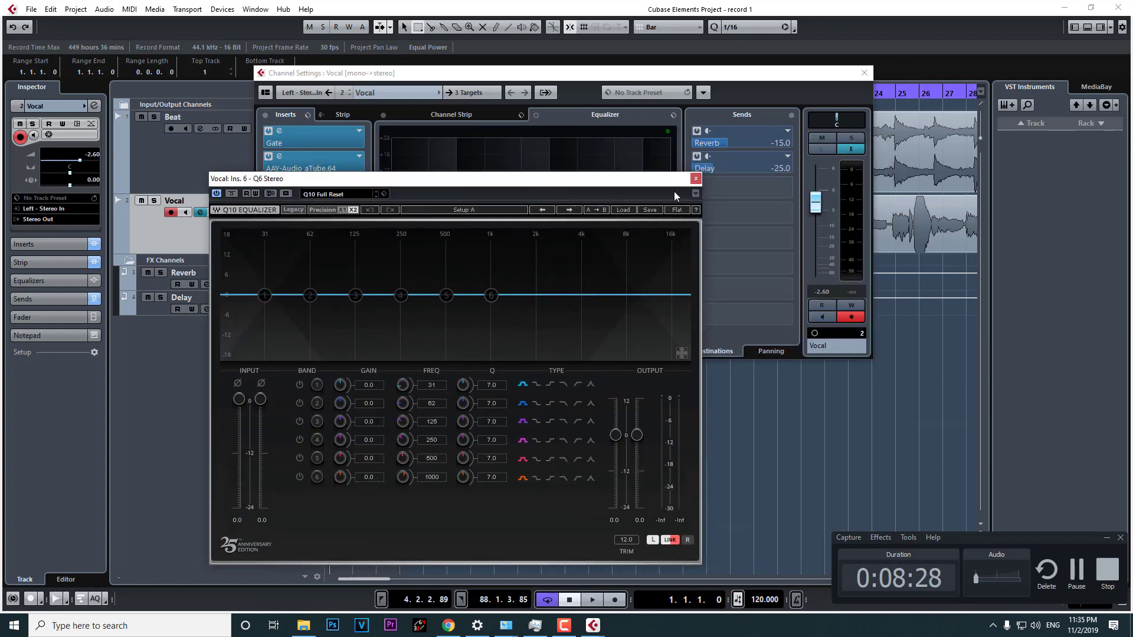
{"action": "left_click", "coordinate": [695, 178]}
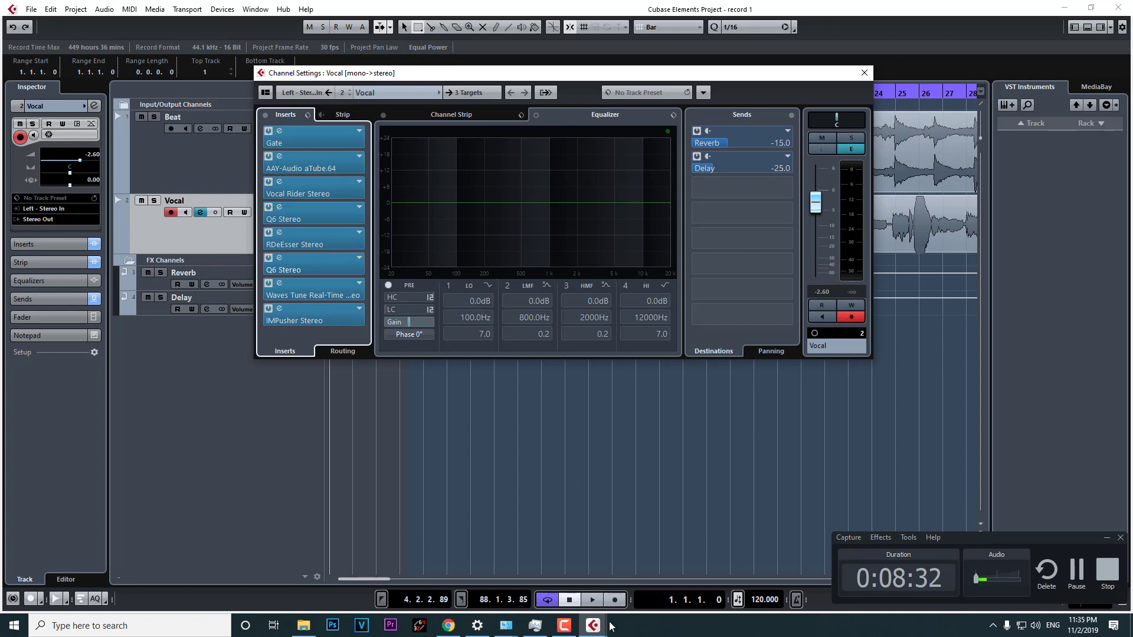
Switch to File Explorer and point out the HoRNetSongKeyMK2, AutoTune-8.1x64, Lexicon.Pantheon.II and FabFilter.Total.Bundle items in the package folder.
{"action": "left_click", "coordinate": [449, 626]}
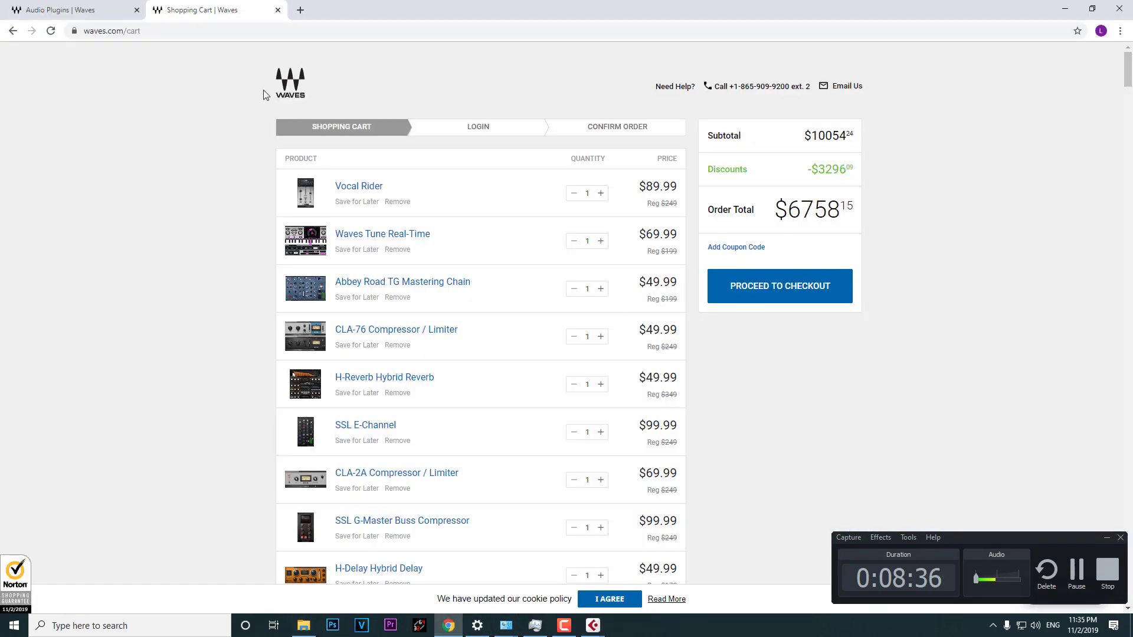
{"action": "left_click", "coordinate": [303, 626]}
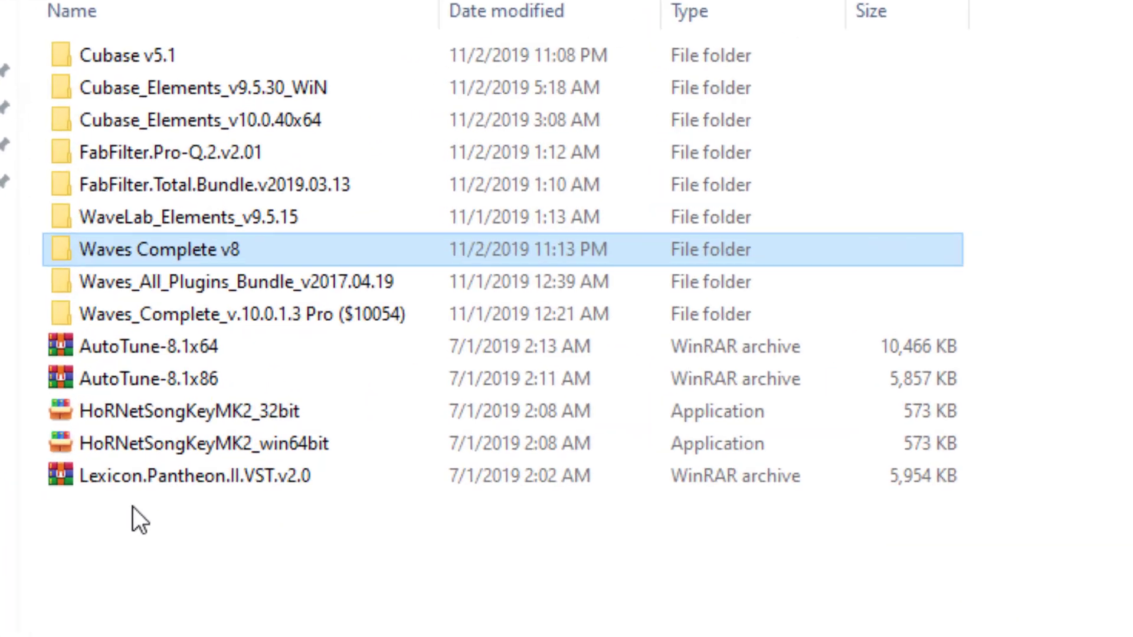
{"action": "left_click", "coordinate": [230, 412]}
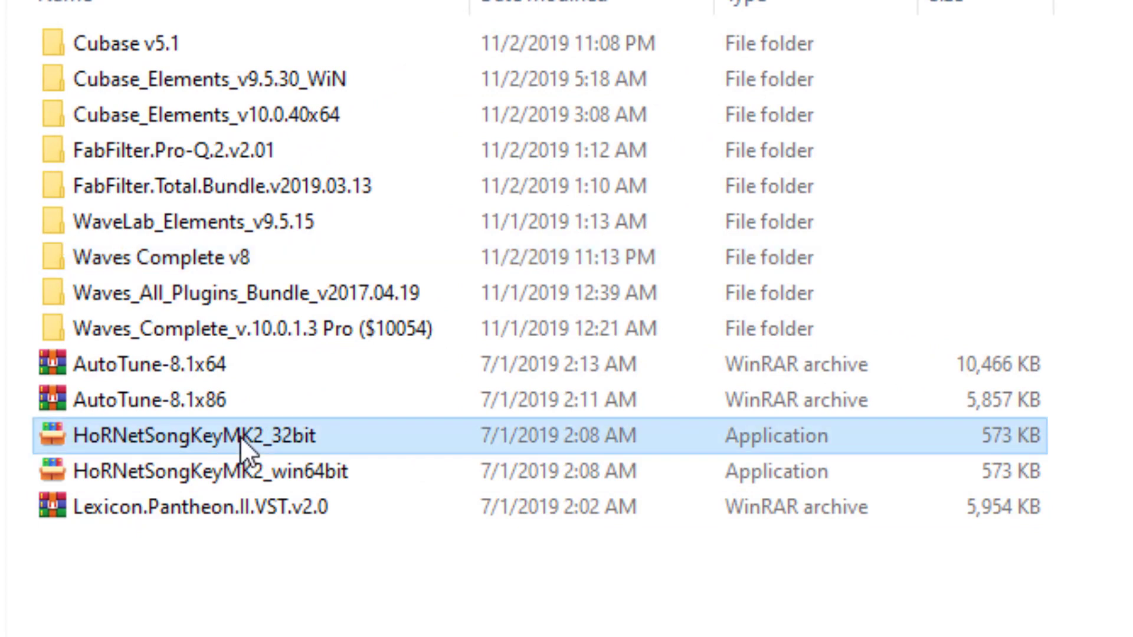
{"action": "left_click", "coordinate": [260, 468]}
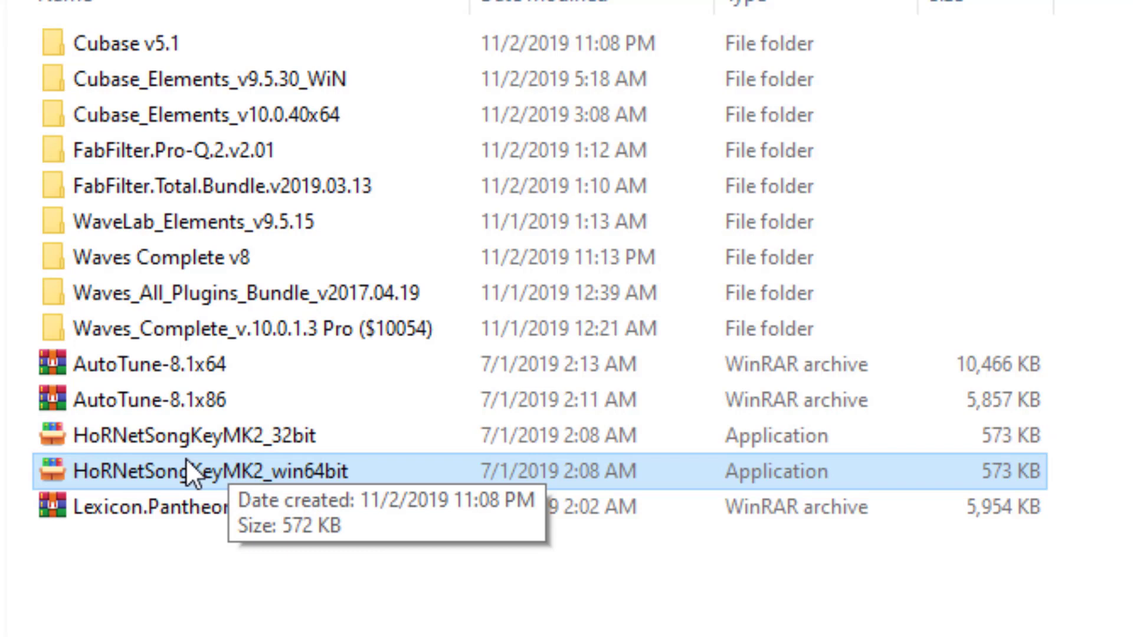
{"action": "left_click", "coordinate": [184, 365]}
{"action": "left_click", "coordinate": [204, 511]}
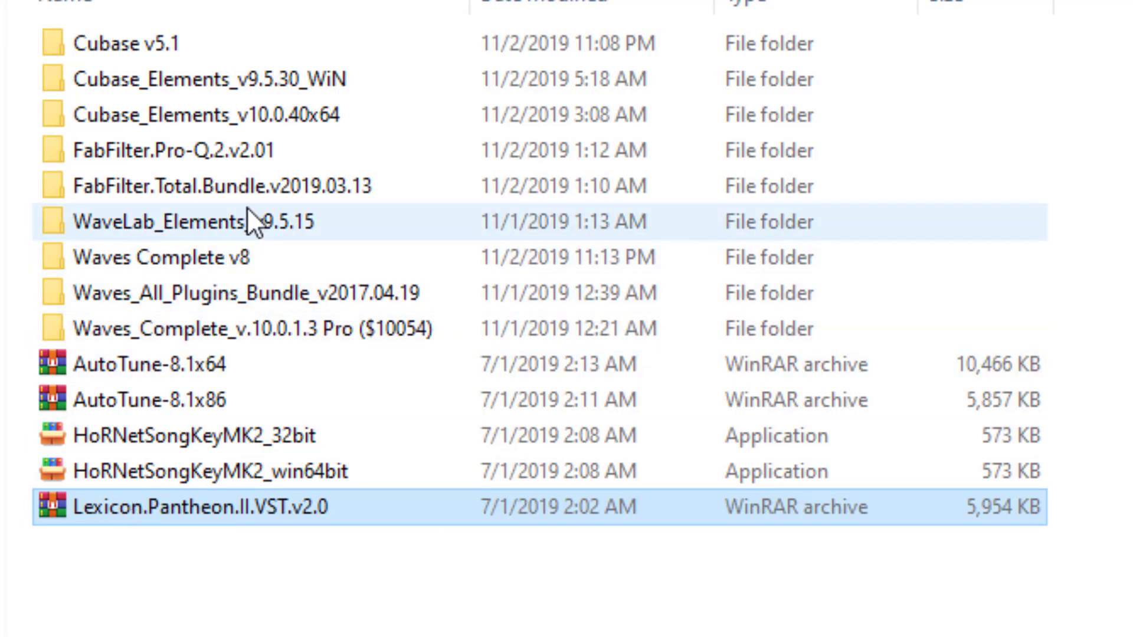
{"action": "left_click", "coordinate": [256, 192]}
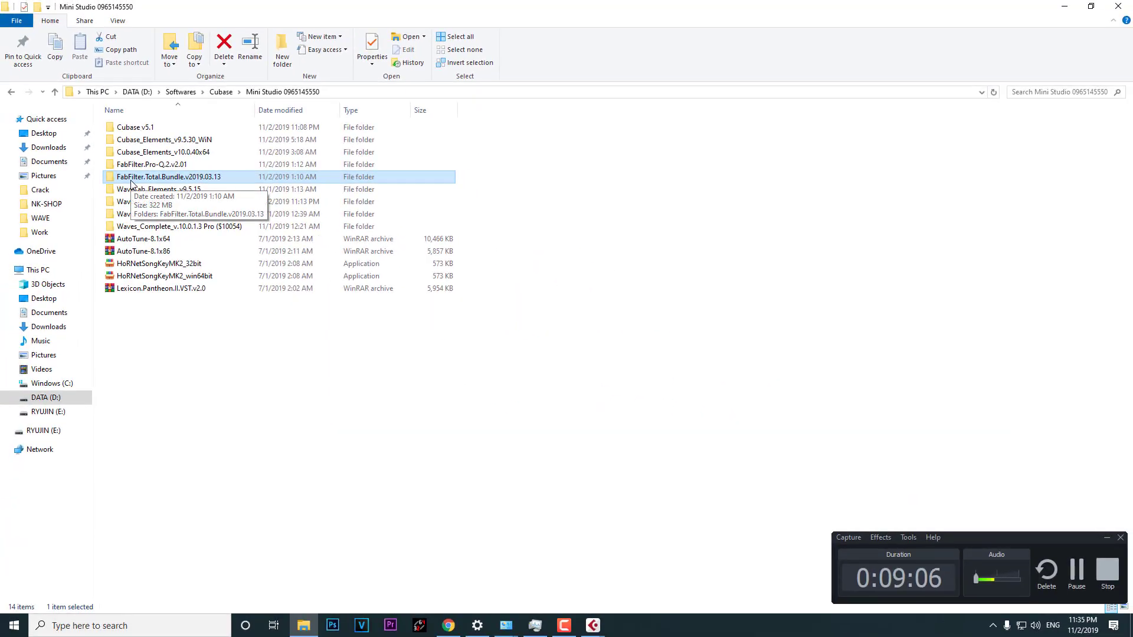
Switch to Cubase and remove the RDeEsser Stereo plugin from insert slot 5 of the Vocal channel.
{"action": "left_click", "coordinate": [593, 626]}
{"action": "left_click", "coordinate": [629, 562]}
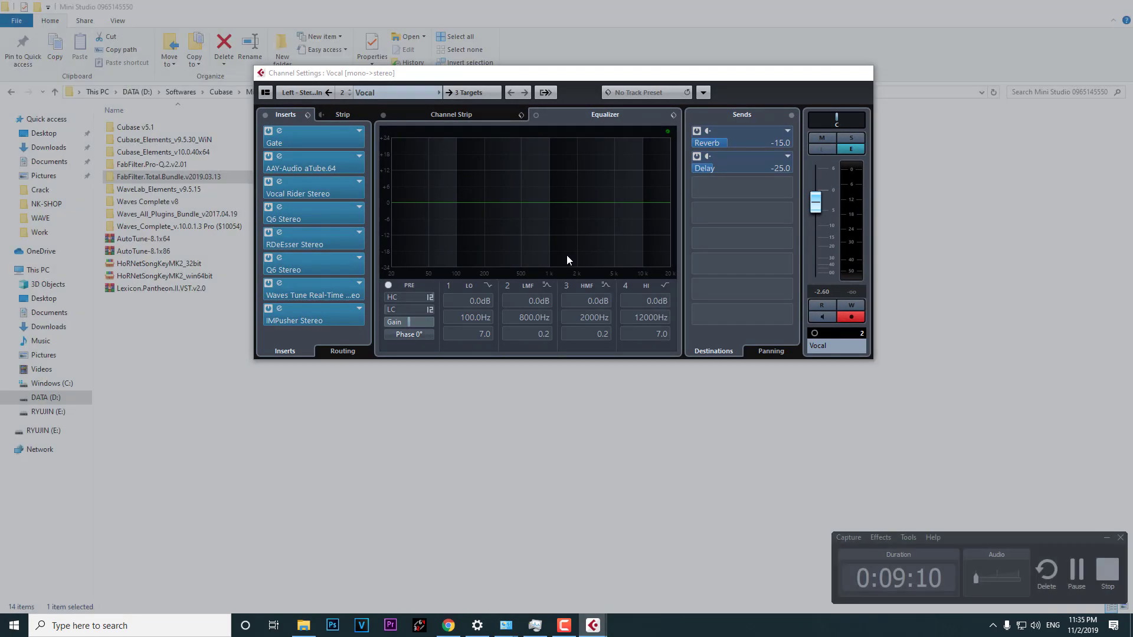
{"action": "left_click", "coordinate": [303, 238]}
{"action": "left_click", "coordinate": [691, 213]}
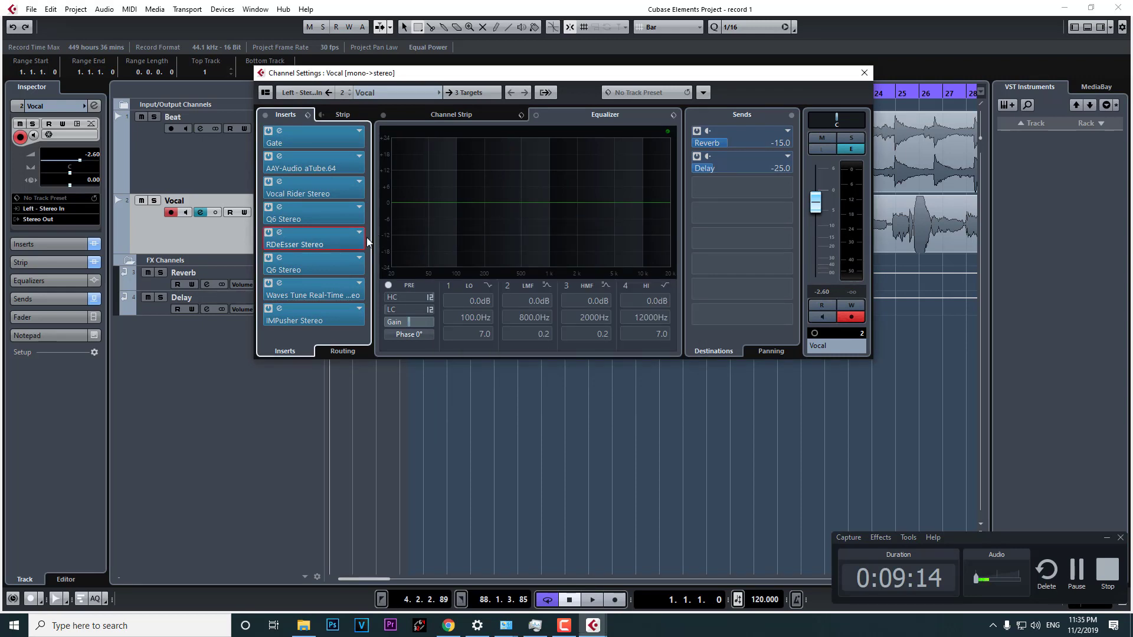
{"action": "left_click", "coordinate": [310, 235]}
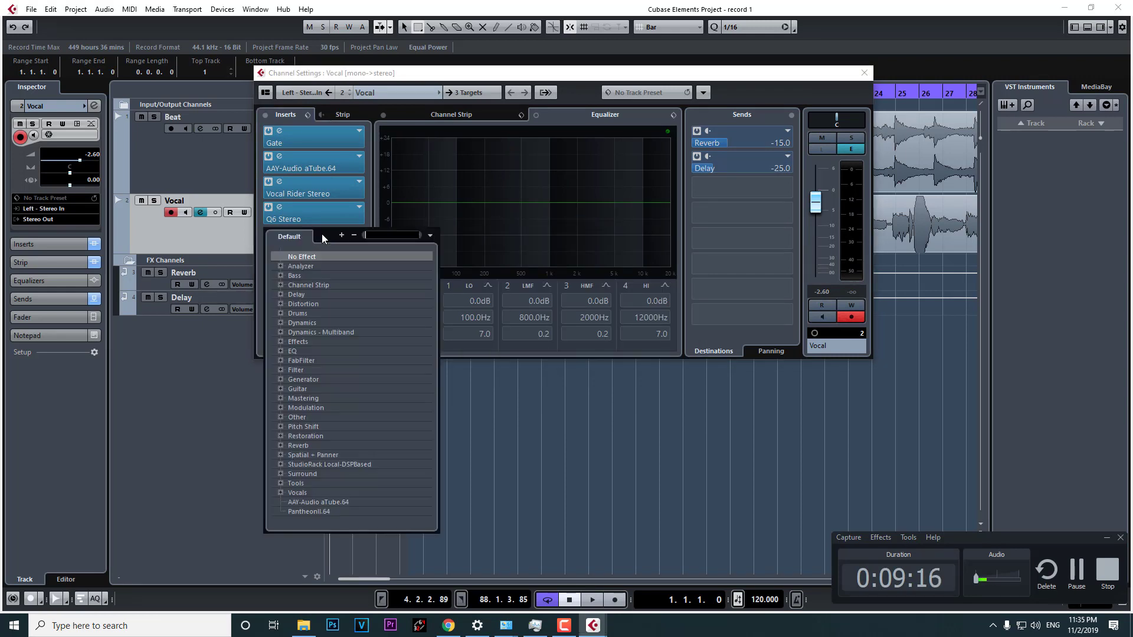
{"action": "left_click", "coordinate": [321, 219]}
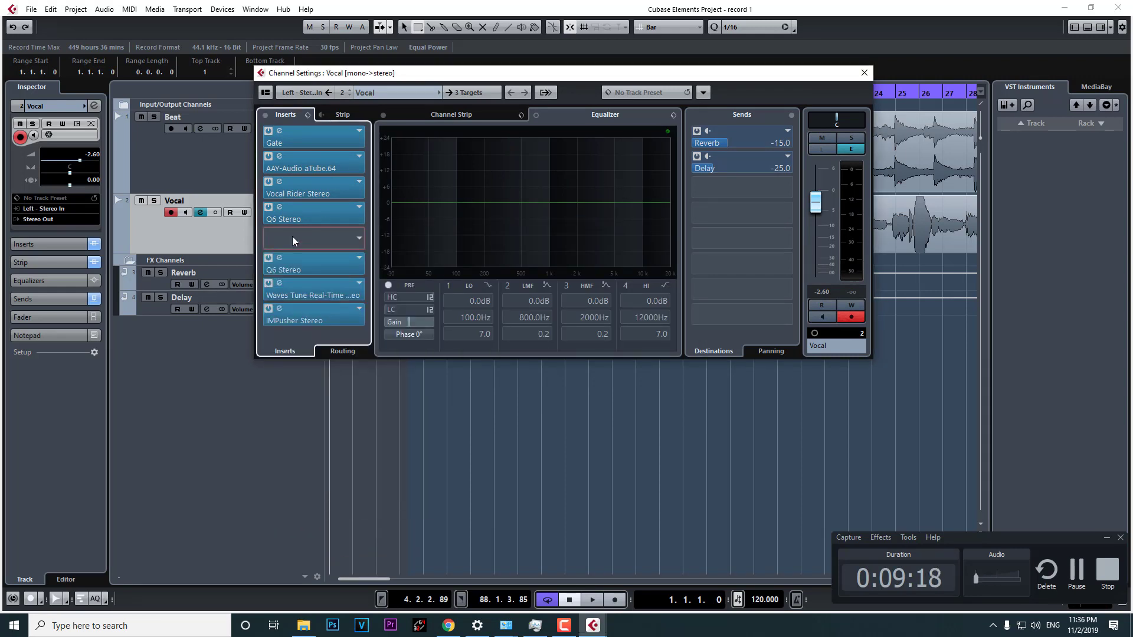
Load FabFilter Pro-Q 2 x64 from the FabFilter category into the empty insert slot 5.
{"action": "left_click", "coordinate": [293, 237]}
{"action": "left_click", "coordinate": [279, 361]}
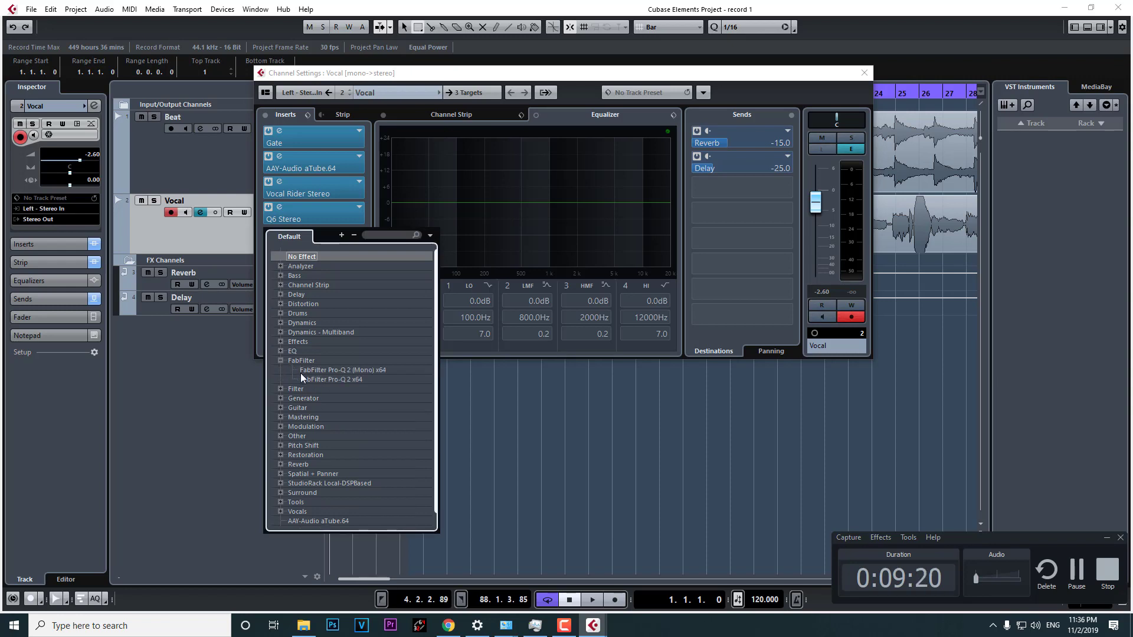
{"action": "left_click", "coordinate": [317, 378]}
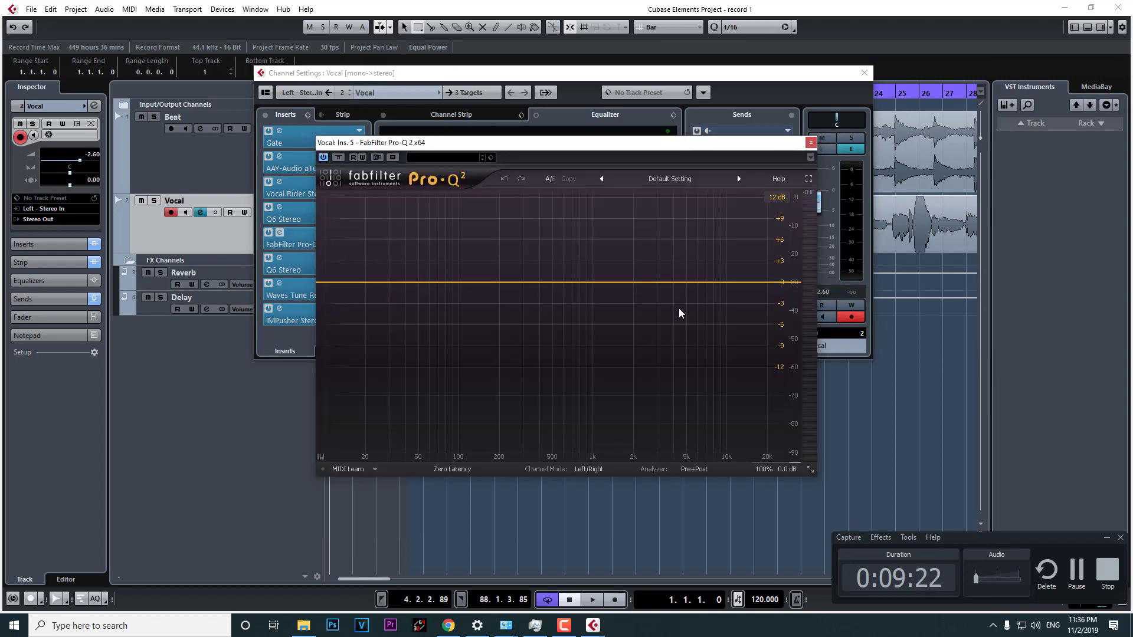
Add four Pro-Q 2 bands: a low-shelf cut near 24 Hz, a boost near 200 Hz, a cut near 1372 Hz and a slight high-frequency boost.
{"action": "left_click_drag", "start_coordinate": [370, 283], "coordinate": [379, 351]}
{"action": "left_click_drag", "start_coordinate": [507, 282], "coordinate": [496, 246]}
{"action": "left_click_drag", "start_coordinate": [612, 282], "coordinate": [613, 322]}
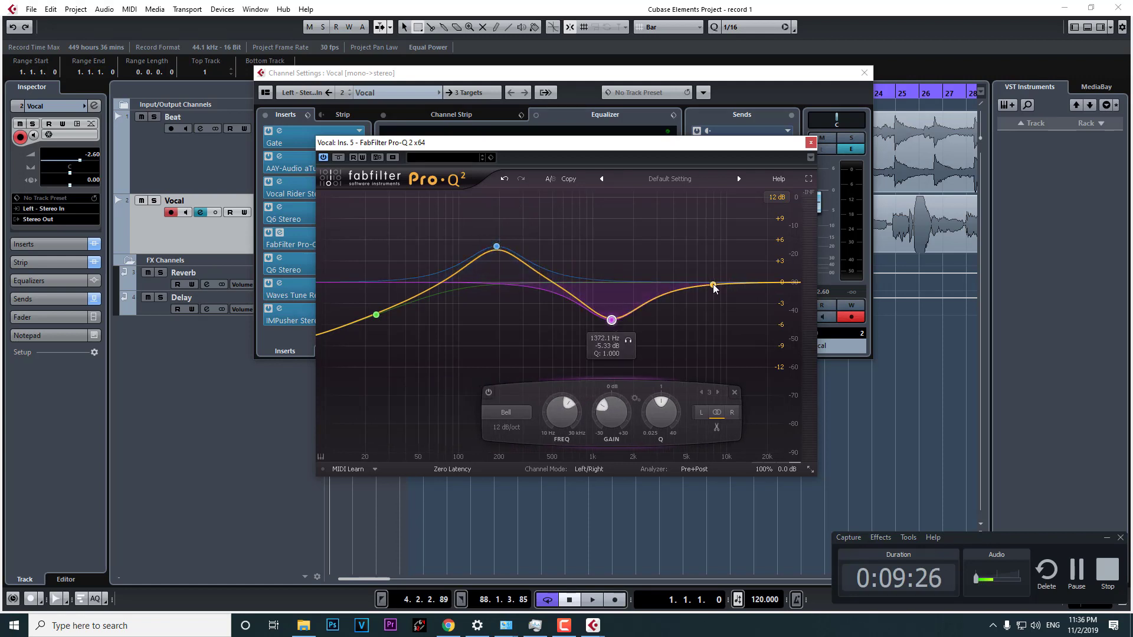
{"action": "mouse_move", "coordinate": [726, 282]}
{"action": "left_mouse_down"}
{"action": "mouse_move", "coordinate": [728, 257]}
{"action": "mouse_move", "coordinate": [732, 270]}
{"action": "left_mouse_up"}
Reduce the midrange cut and the low-mid boost, and set the low shelf to about -4 dB at about 18.6 Hz.
{"action": "left_click_drag", "start_coordinate": [612, 320], "coordinate": [611, 301]}
{"action": "left_click_drag", "start_coordinate": [496, 246], "coordinate": [494, 264]}
{"action": "left_click", "coordinate": [376, 314]}
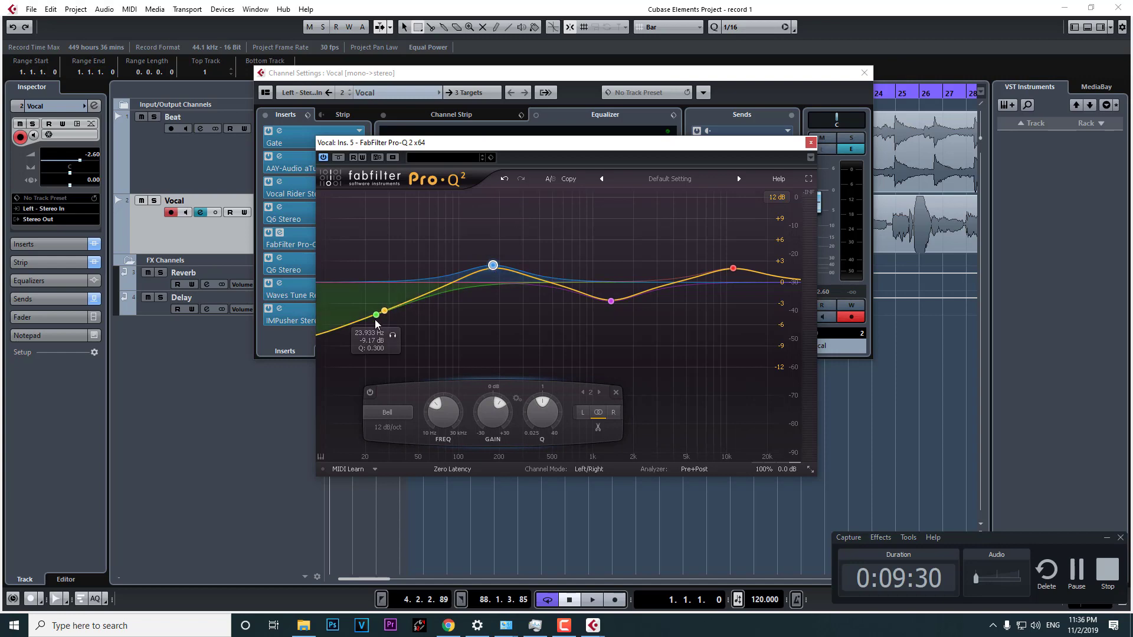
{"action": "left_click_drag", "start_coordinate": [372, 316], "coordinate": [361, 282]}
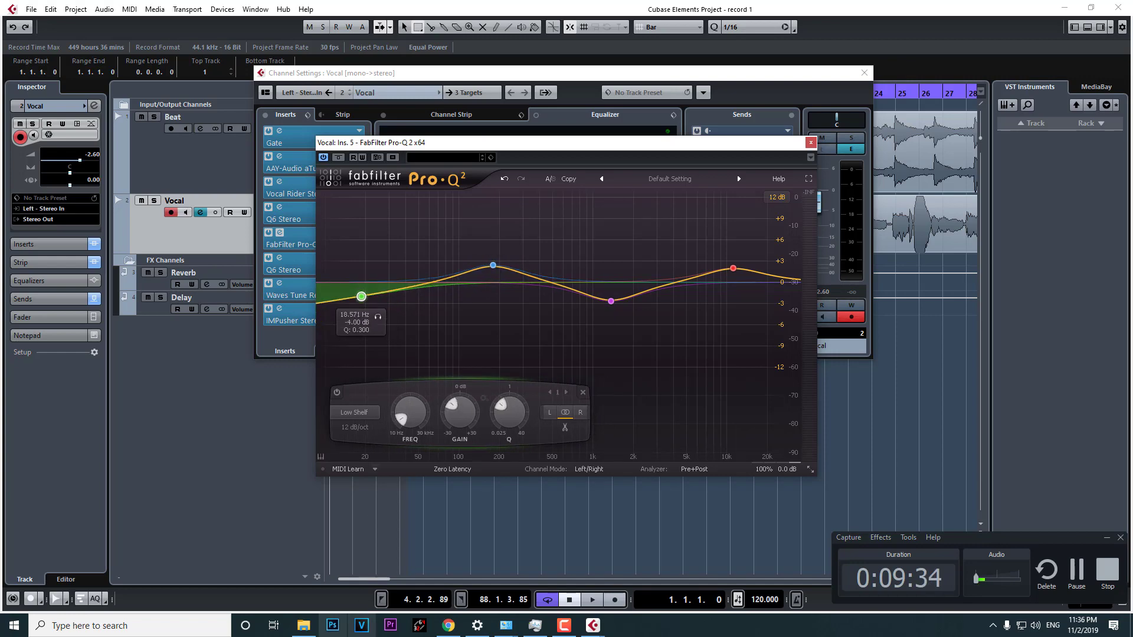
Switch to File Explorer, check the properties of the Waves_Complete_v.10.0.1.3 Pro ($10054) folder, and close them.
{"action": "left_click", "coordinate": [304, 626]}
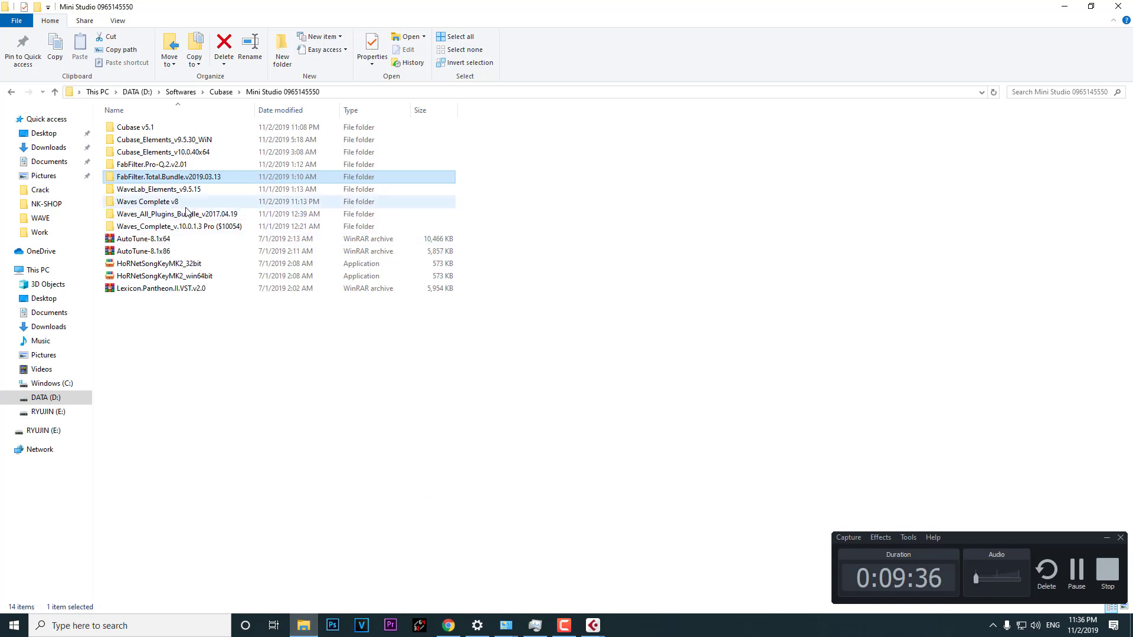
{"action": "left_click", "coordinate": [180, 229]}
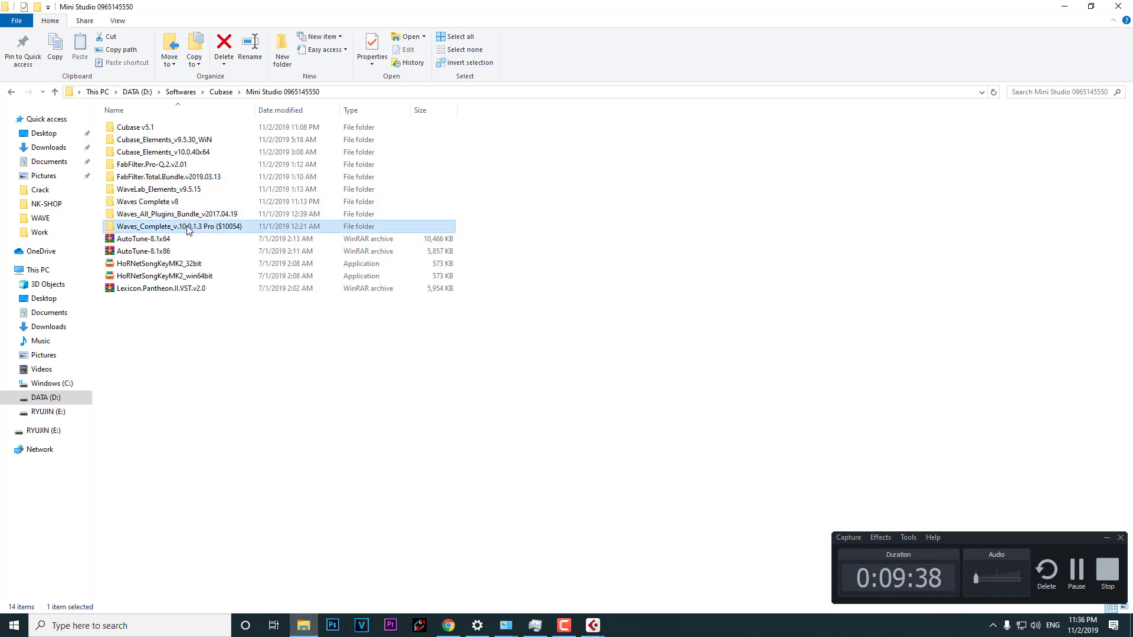
{"action": "right_click", "coordinate": [187, 226]}
{"action": "left_click", "coordinate": [227, 502]}
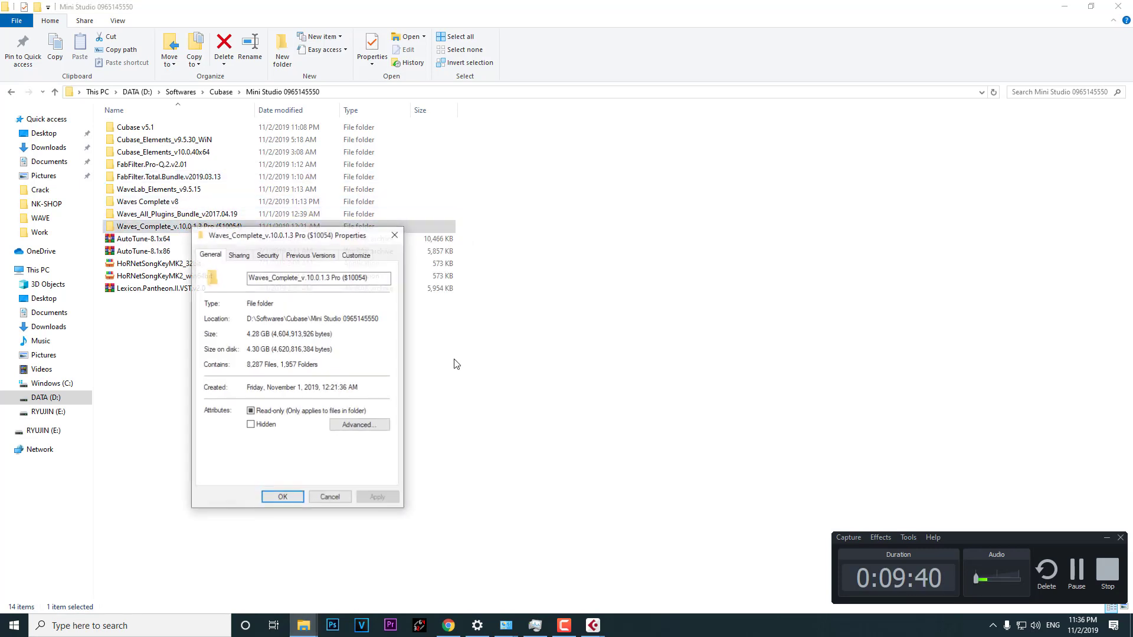
{"action": "left_click", "coordinate": [394, 235]}
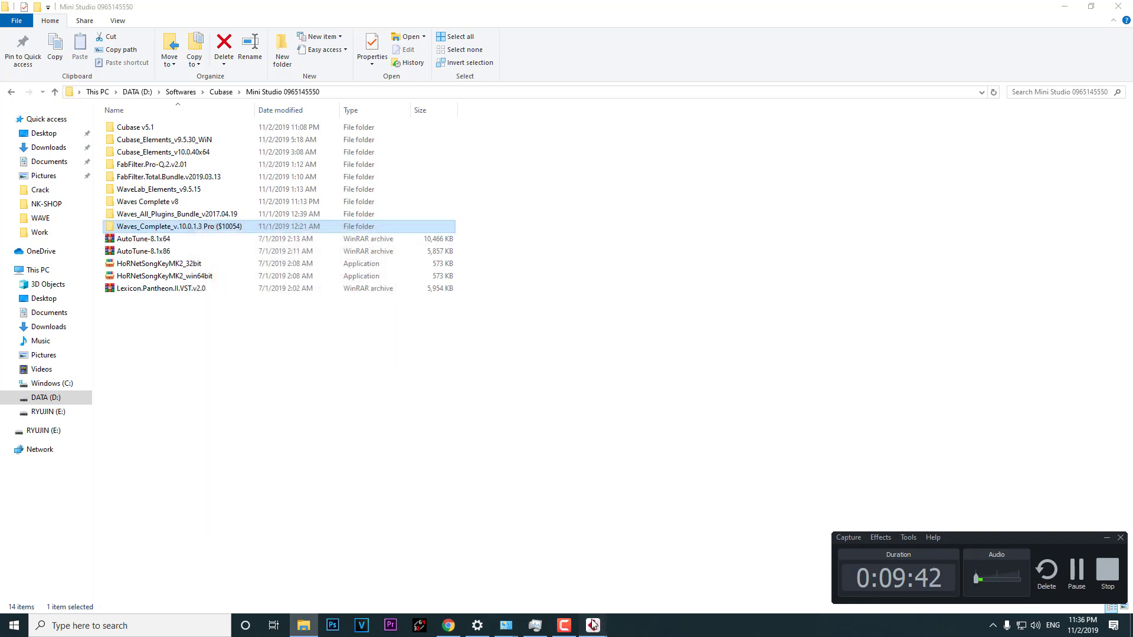
Switch to the Chrome browser and review the subtotal and the plugin prices in the Waves shopping cart.
{"action": "mouse_move", "coordinate": [593, 626]}
{"action": "left_click", "coordinate": [448, 625]}
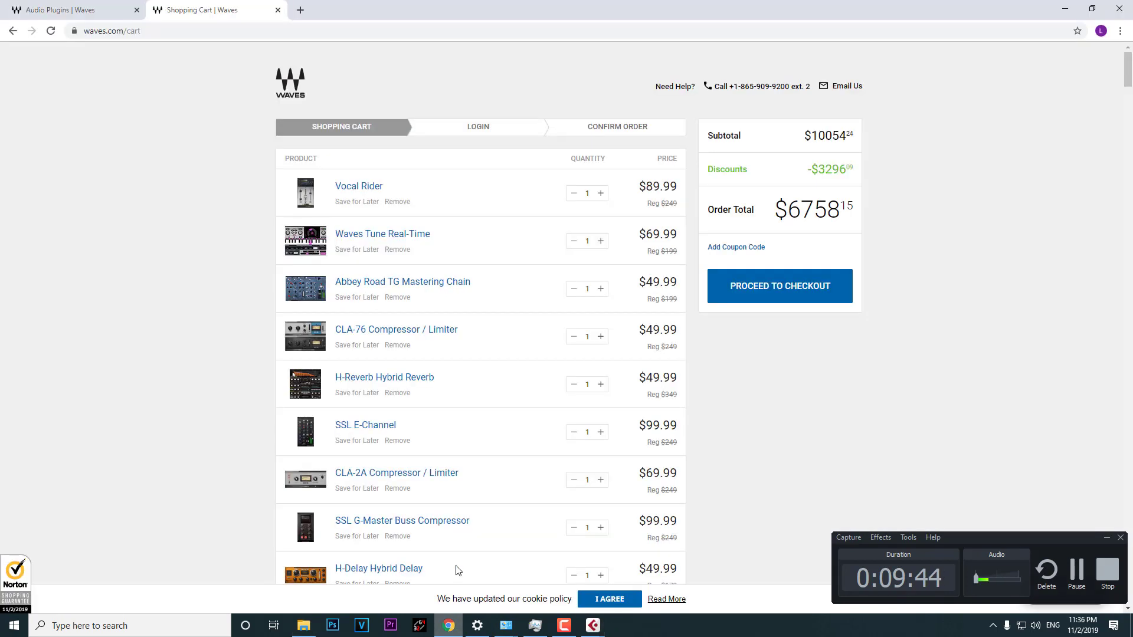
{"action": "left_click_drag", "start_coordinate": [806, 135], "coordinate": [872, 131]}
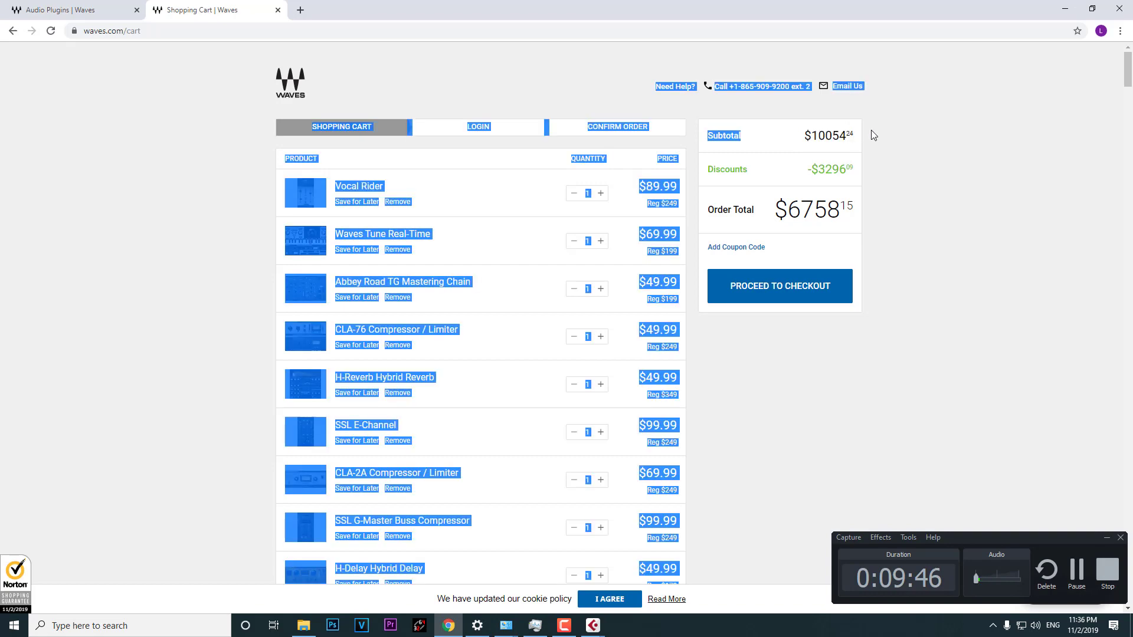
{"action": "left_click", "coordinate": [886, 141]}
{"action": "scroll", "coordinate": [569, 394], "scroll_direction": "down", "scroll_amount": 20}
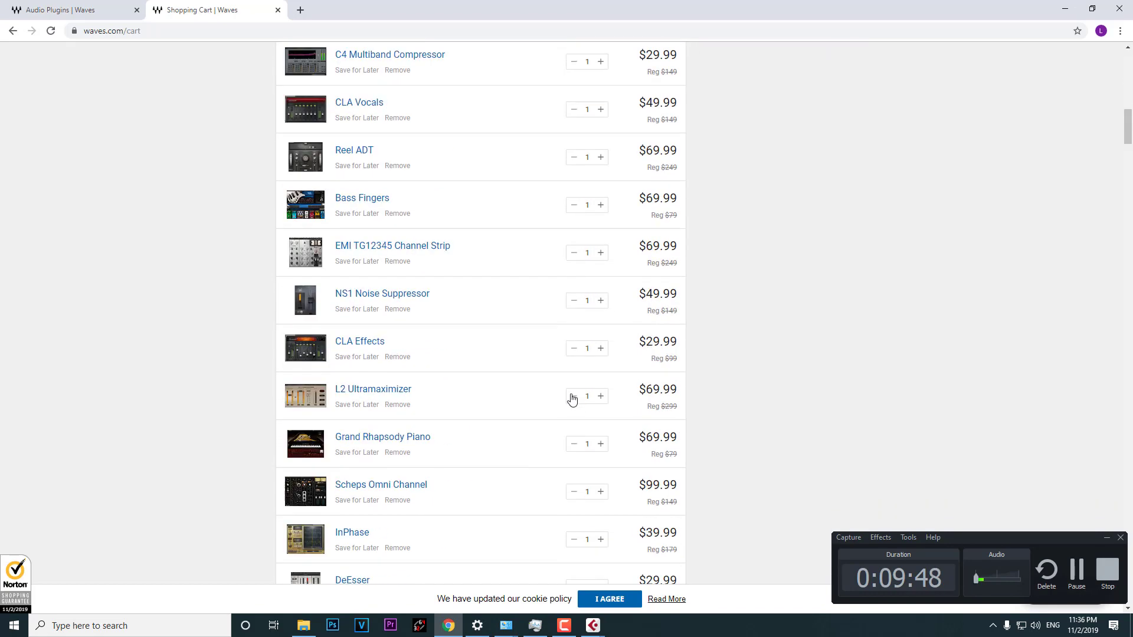
{"action": "scroll", "coordinate": [1109, 489], "scroll_direction": "down", "scroll_amount": 5}
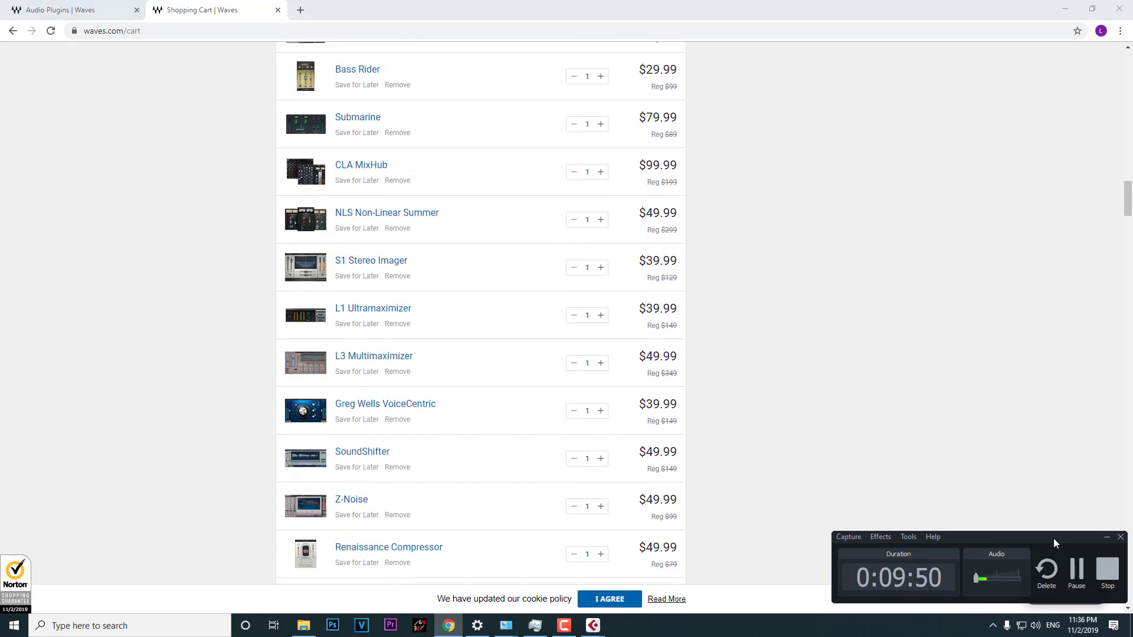
Open the Waves audio plugins page and look through the listed plugins and their sale prices.
{"action": "left_click_drag", "start_coordinate": [1053, 538], "coordinate": [966, 411]}
{"action": "left_click", "coordinate": [106, 9]}
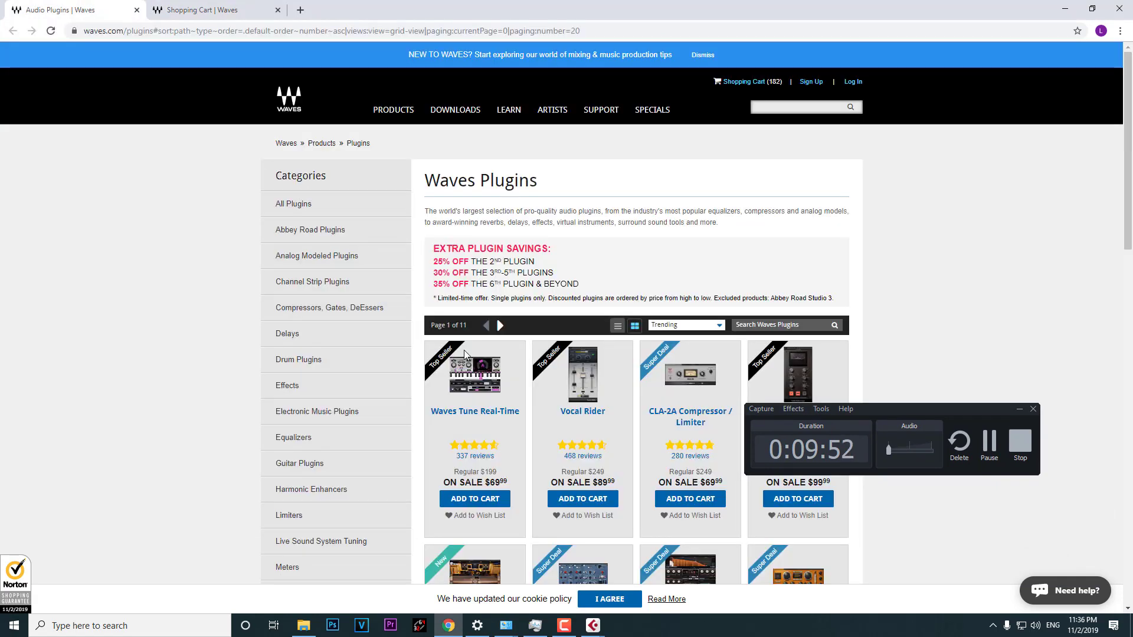
{"action": "scroll", "coordinate": [490, 330], "scroll_direction": "down", "scroll_amount": 1}
{"action": "scroll", "coordinate": [493, 380], "scroll_direction": "down", "scroll_amount": 2}
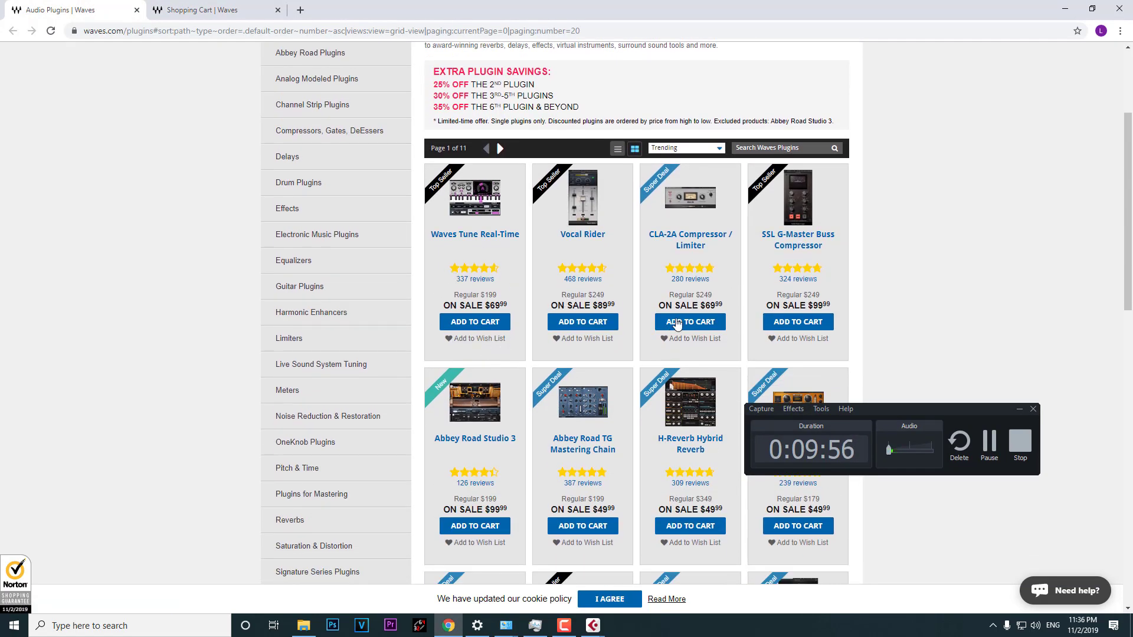
{"action": "scroll", "coordinate": [850, 285], "scroll_direction": "down", "scroll_amount": 1}
{"action": "scroll", "coordinate": [848, 283], "scroll_direction": "down", "scroll_amount": 6}
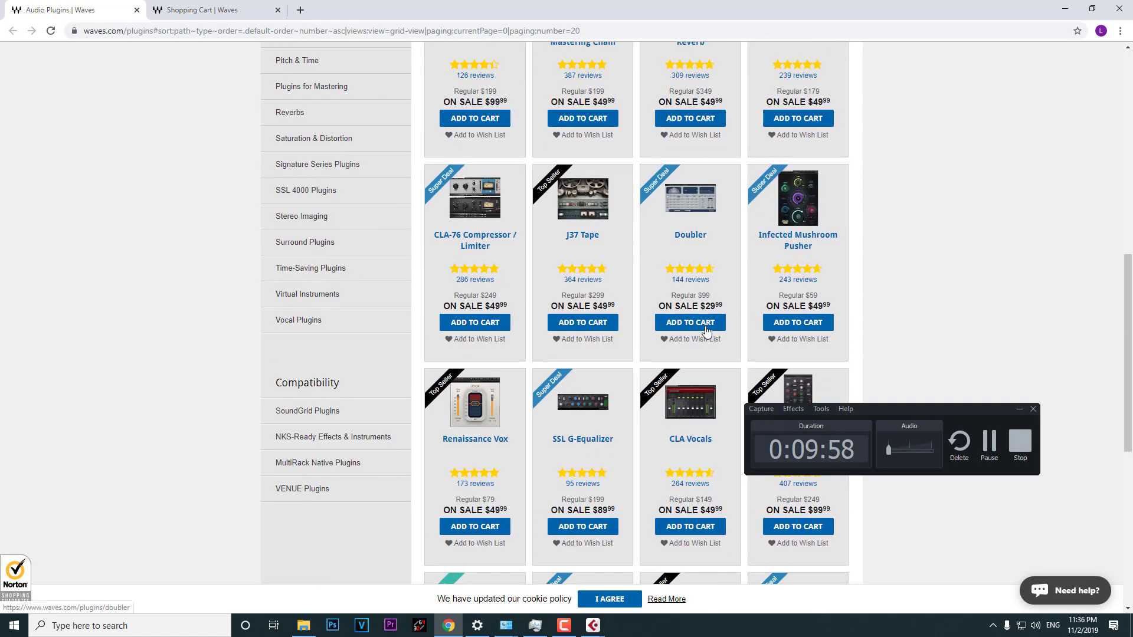
{"action": "scroll", "coordinate": [704, 330], "scroll_direction": "up", "scroll_amount": 6}
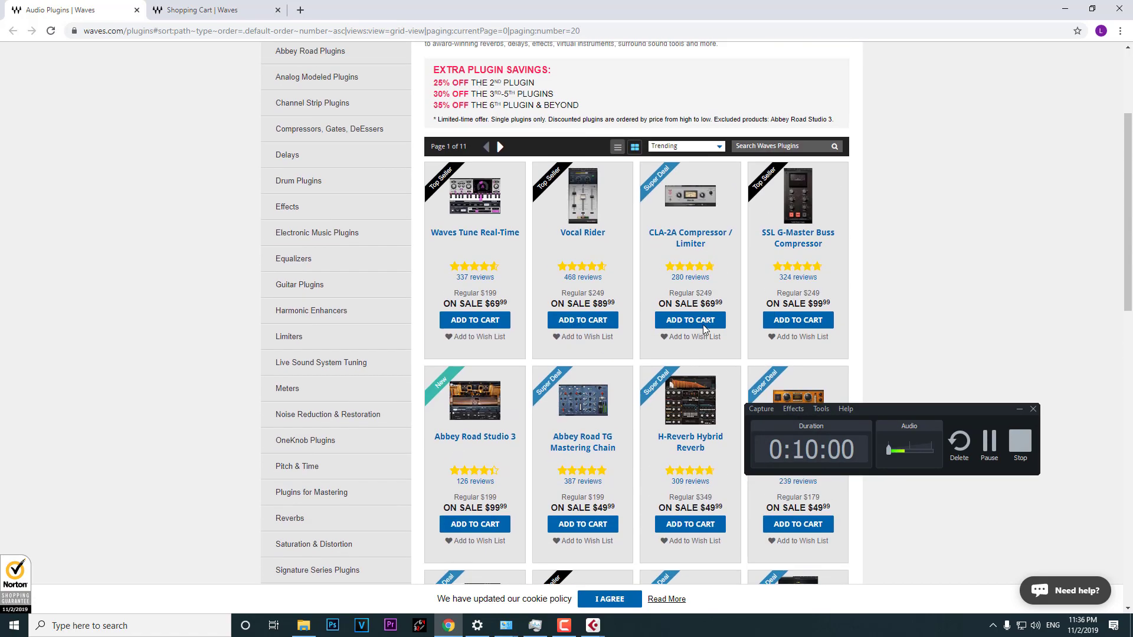
Switch from the Waves plugin listing to the Vocal channel settings in Cubase and close the FabFilter Pro-Q 2 window.
{"action": "scroll", "coordinate": [704, 329], "scroll_direction": "down", "scroll_amount": 7}
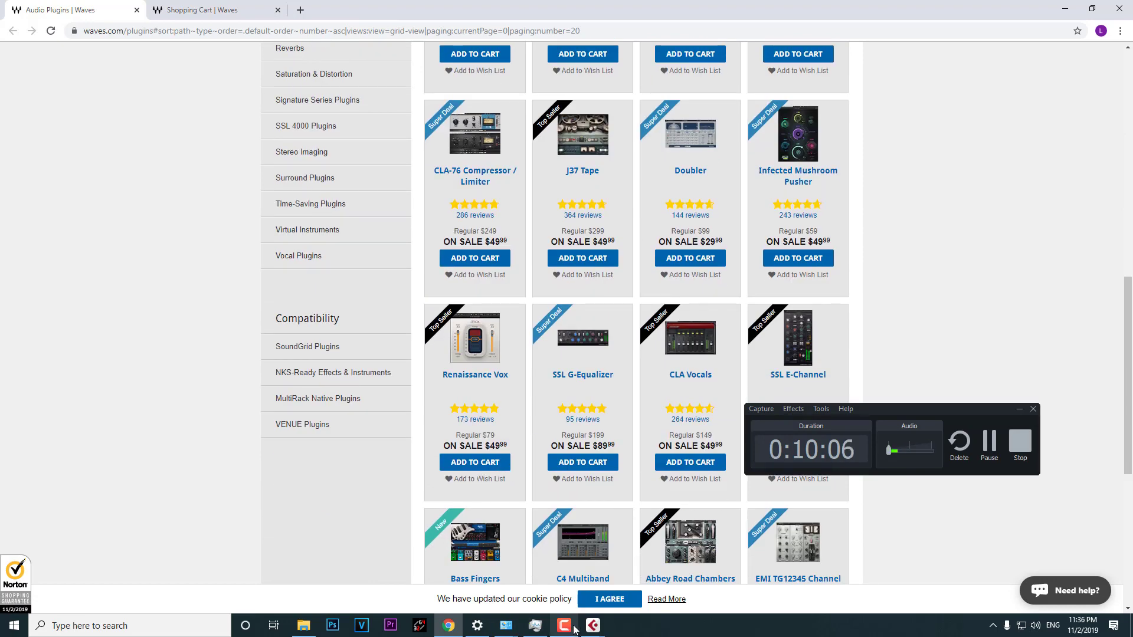
{"action": "mouse_move", "coordinate": [592, 628]}
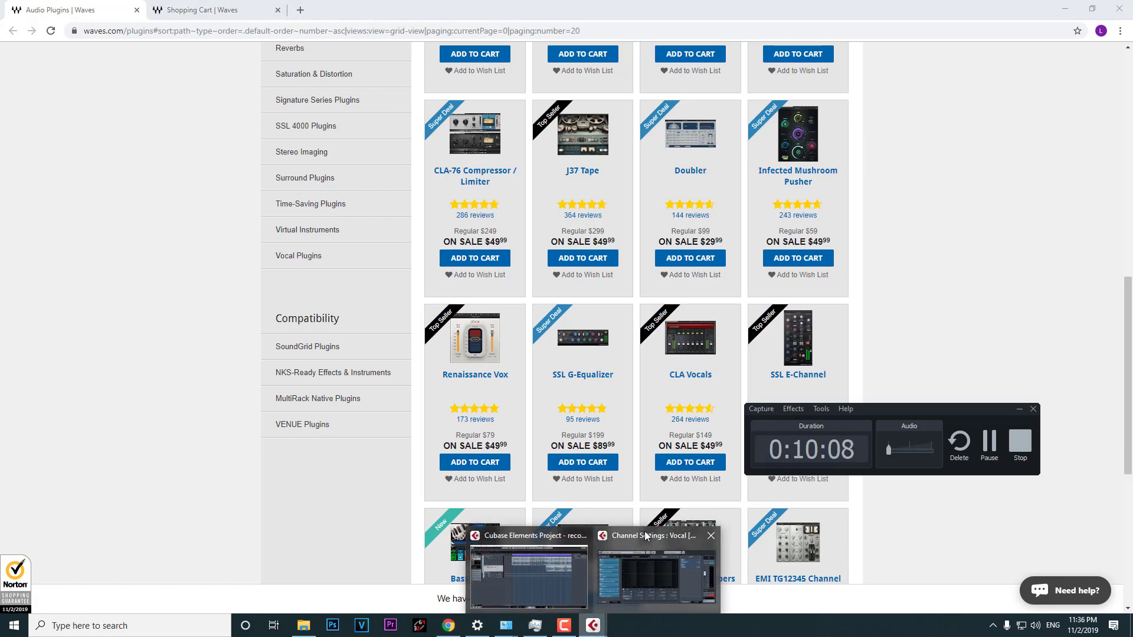
{"action": "left_click", "coordinate": [646, 535]}
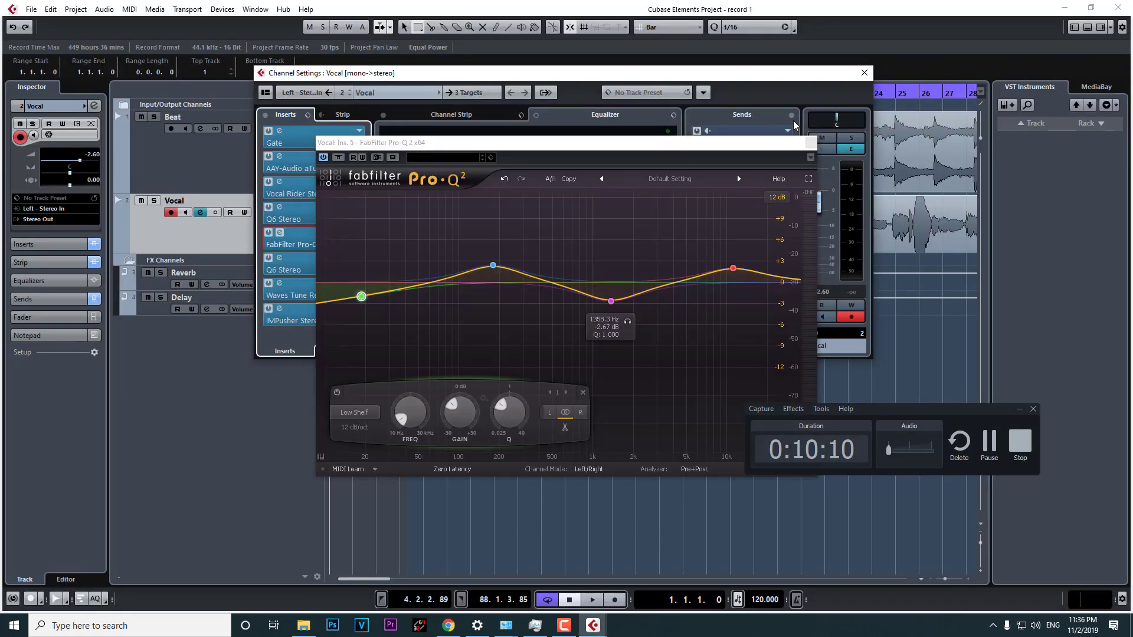
{"action": "left_click", "coordinate": [806, 148]}
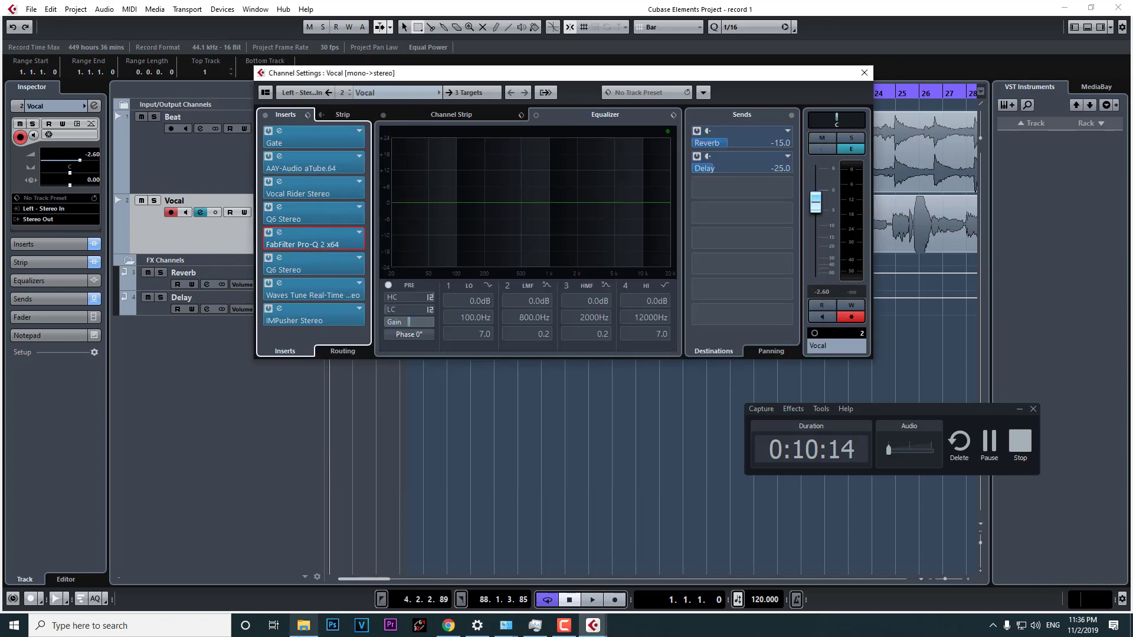
Switch to File Explorer and select the Waves Complete v8 folder.
{"action": "left_click", "coordinate": [304, 626]}
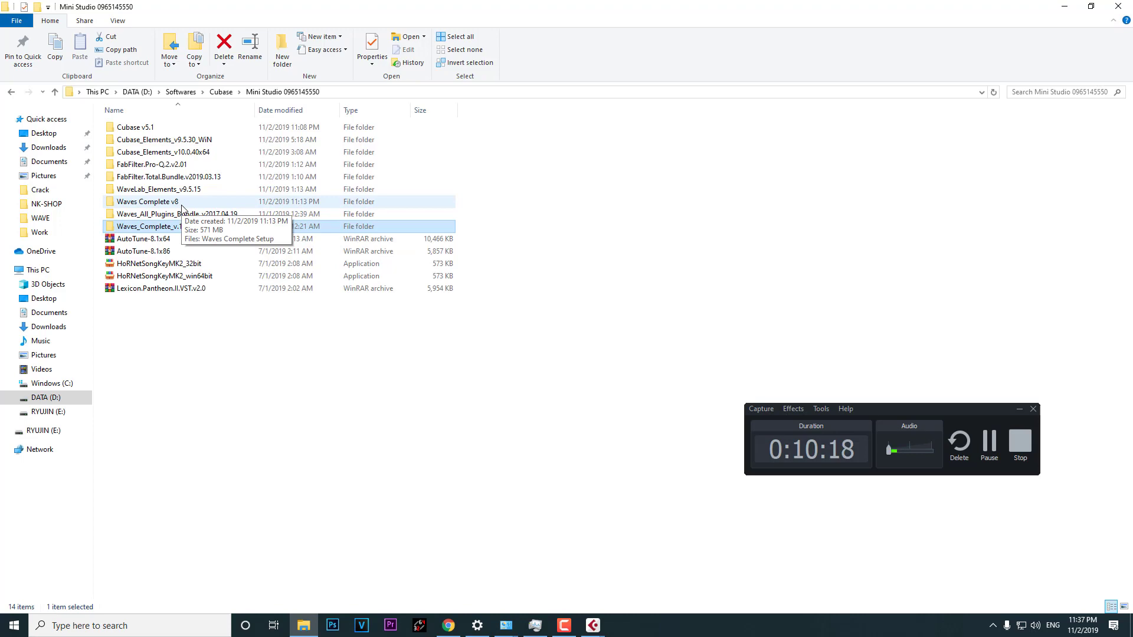
{"action": "left_click", "coordinate": [182, 206]}
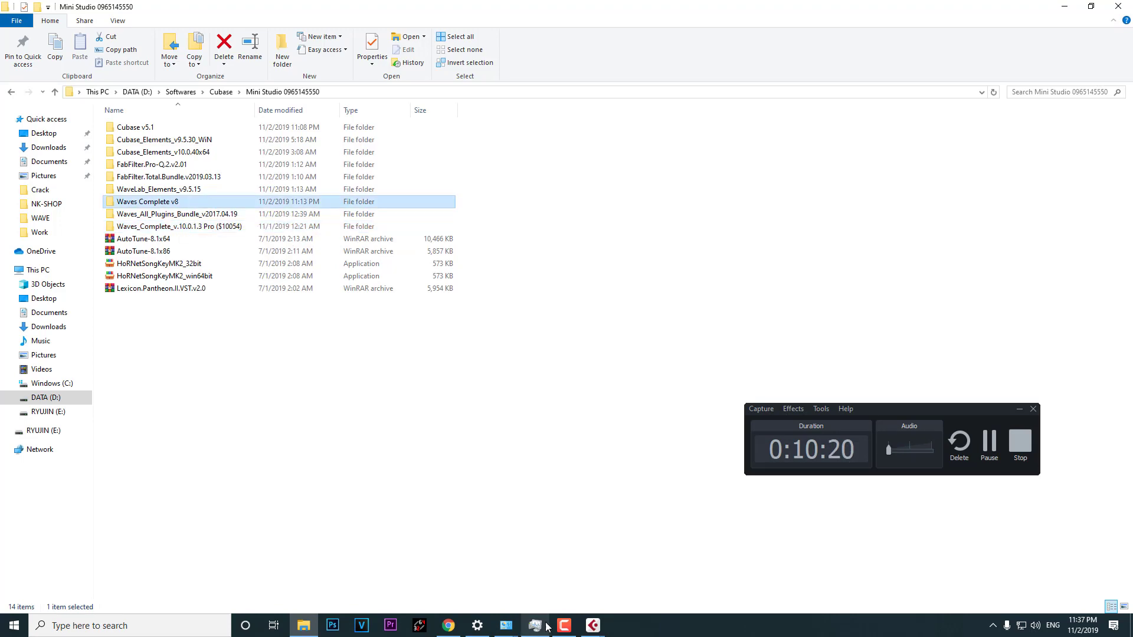
Return to the Vocal channel settings in Cubase and move that window lower so the Beat track's waveform is uncovered.
{"action": "mouse_move", "coordinate": [567, 624]}
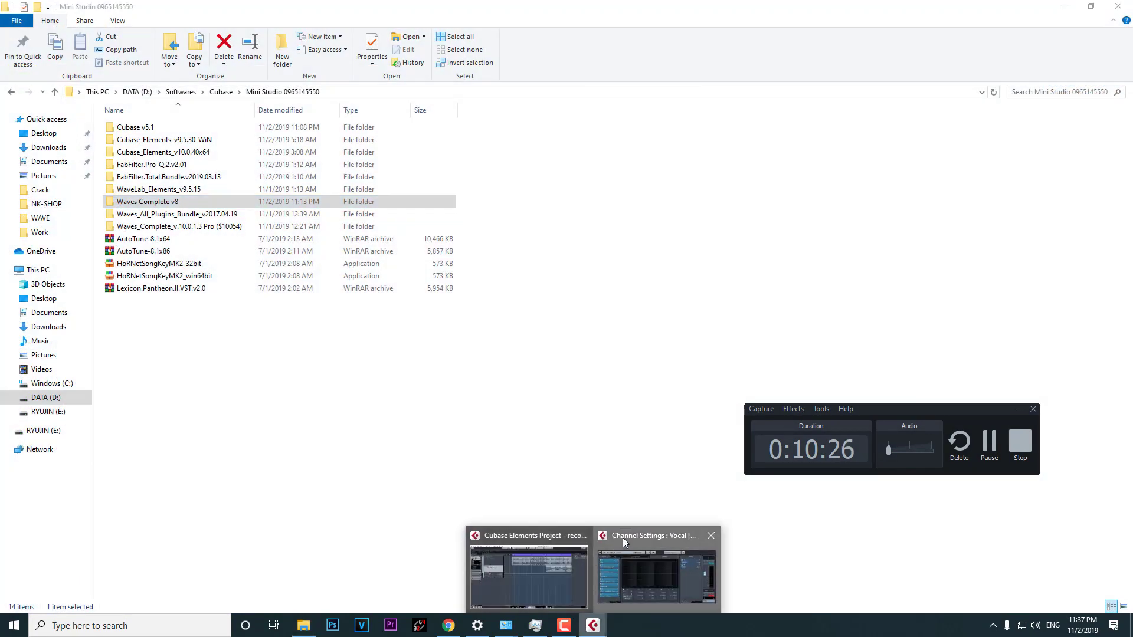
{"action": "left_click", "coordinate": [623, 542]}
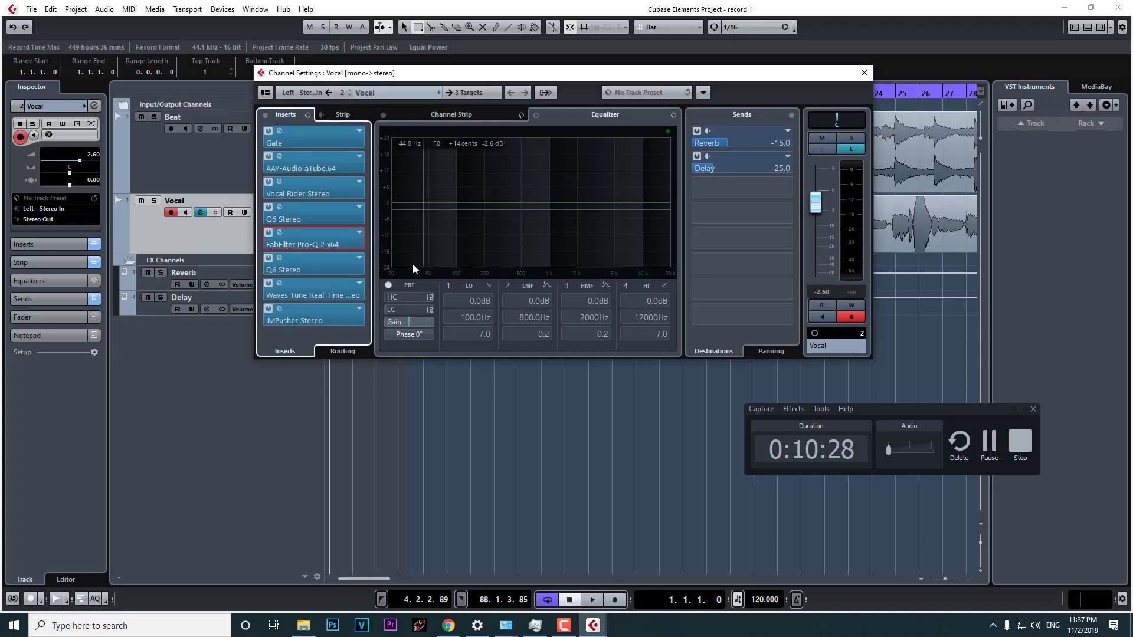
{"action": "left_click_drag", "start_coordinate": [641, 74], "coordinate": [606, 165]}
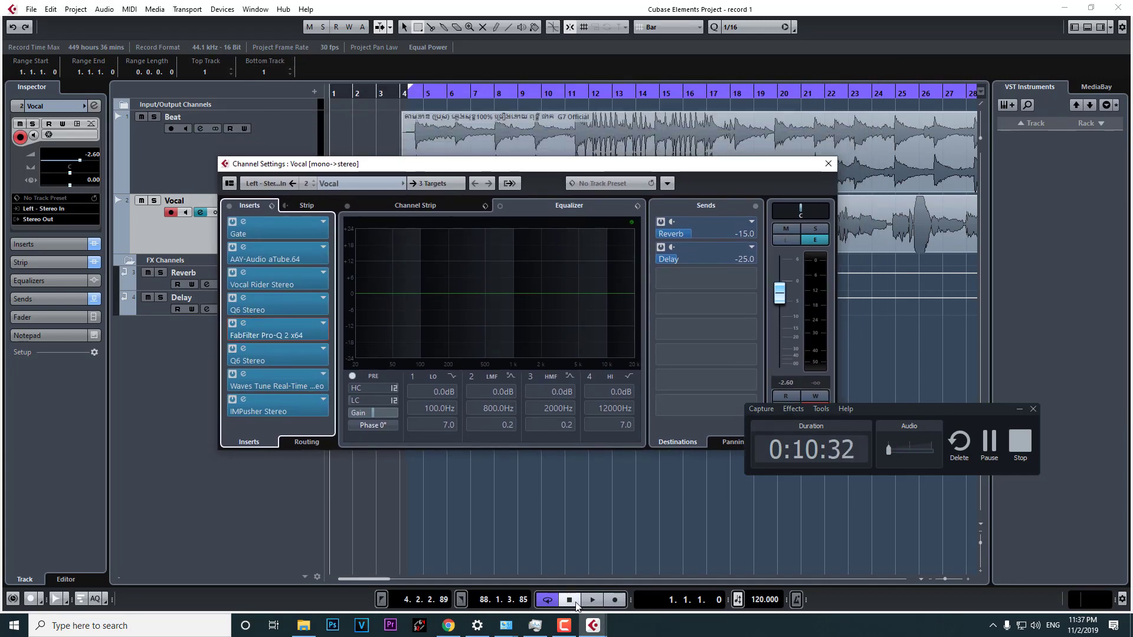
Switch to File Explorer, go through the FabFilter Total Bundle, WaveLab Elements and Waves All Plugins Bundle folders and the whole list, and clear the selection.
{"action": "left_click", "coordinate": [313, 625]}
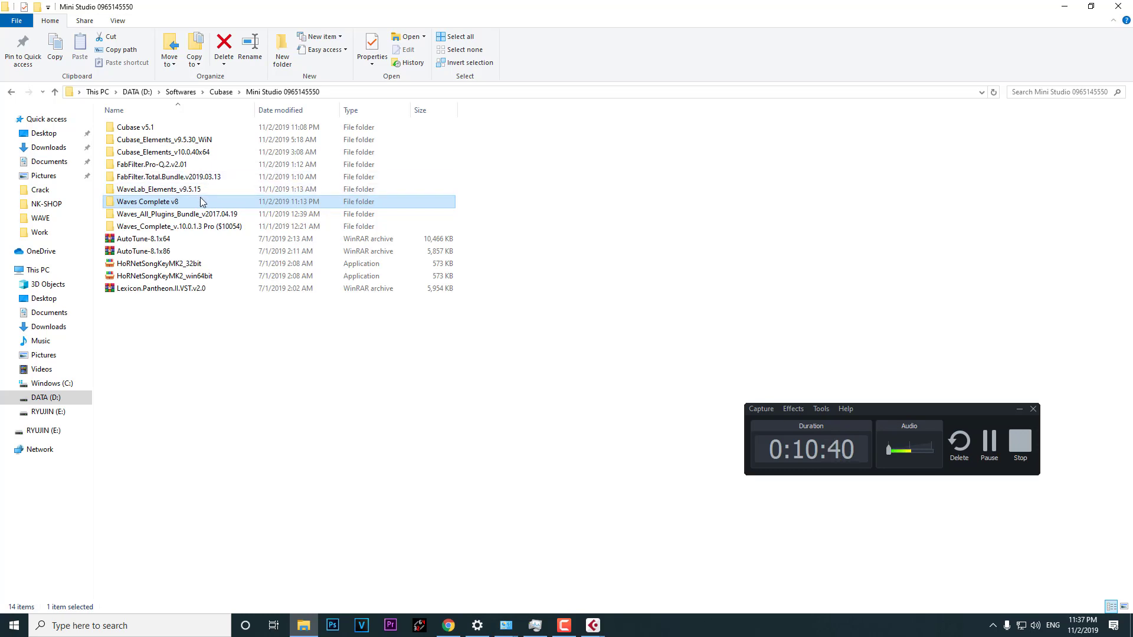
{"action": "left_click", "coordinate": [198, 176]}
{"action": "left_click", "coordinate": [197, 188]}
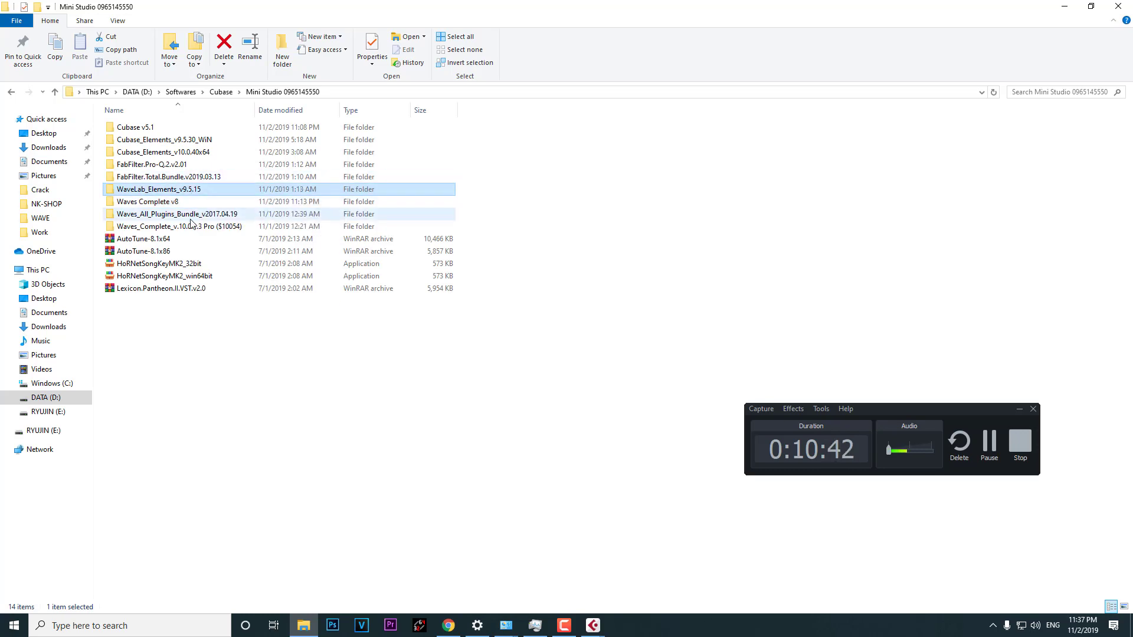
{"action": "left_click", "coordinate": [191, 215]}
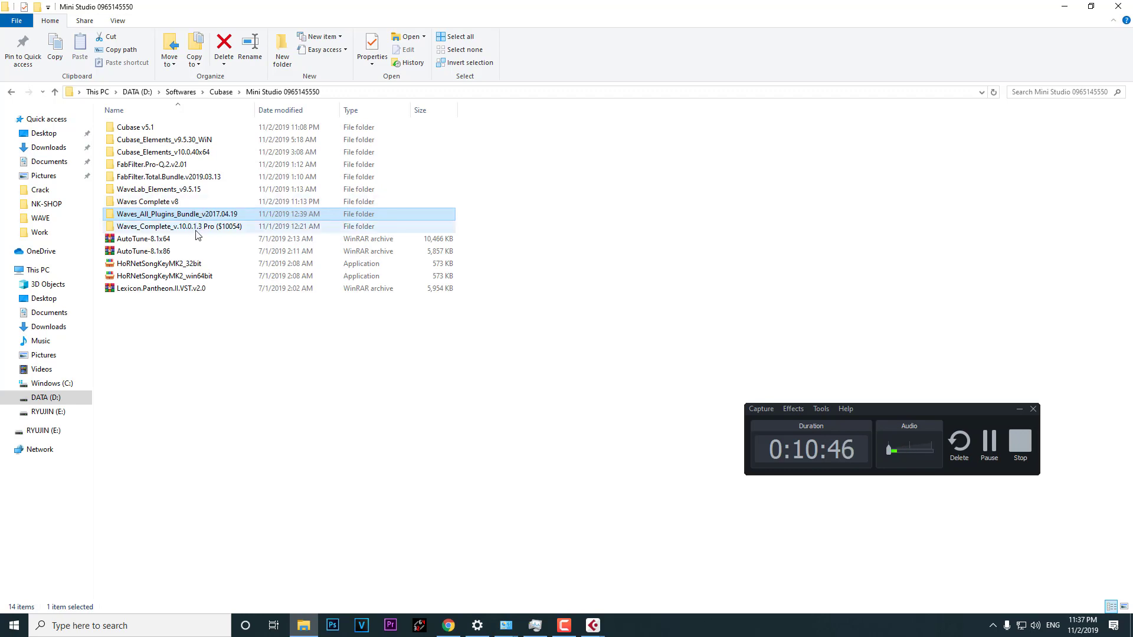
{"action": "left_click_drag", "start_coordinate": [238, 338], "coordinate": [180, 119]}
{"action": "left_click", "coordinate": [497, 506]}
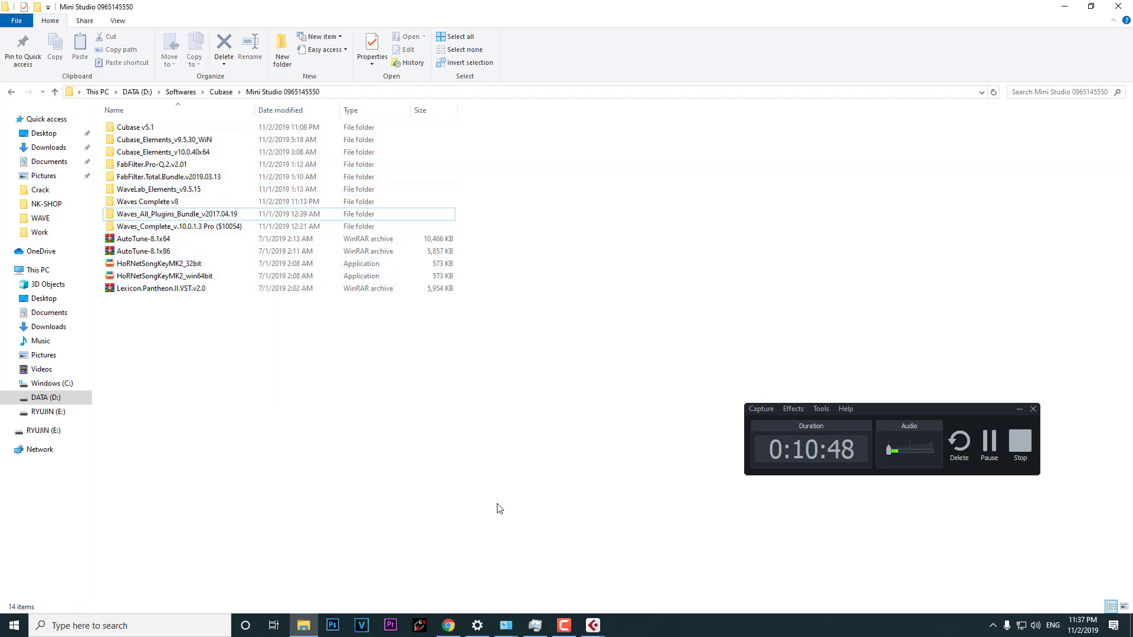